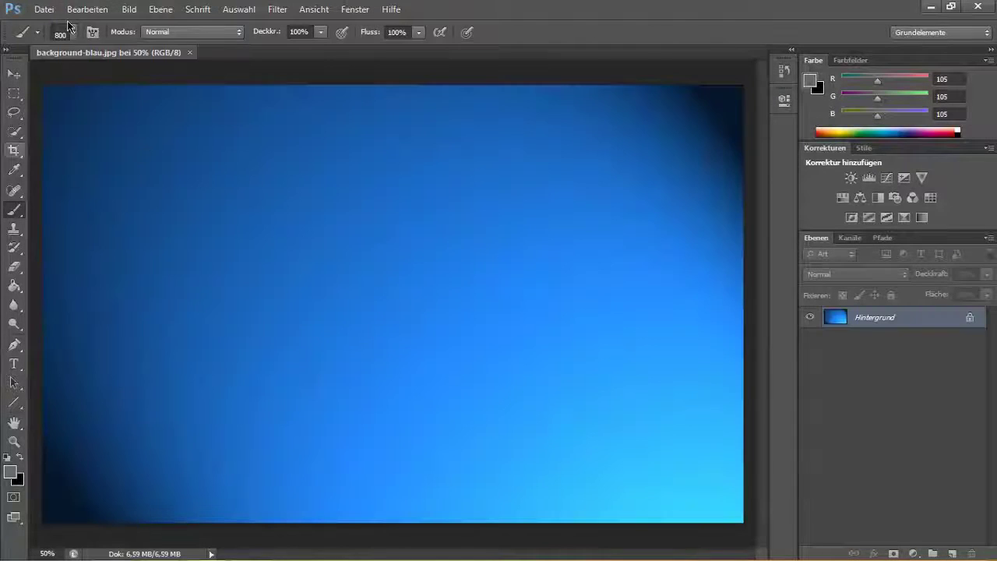
Add a new empty layer and choose the eagle-shaped brush preset at 1753 px
{"action": "right_click", "coordinate": [551, 317]}
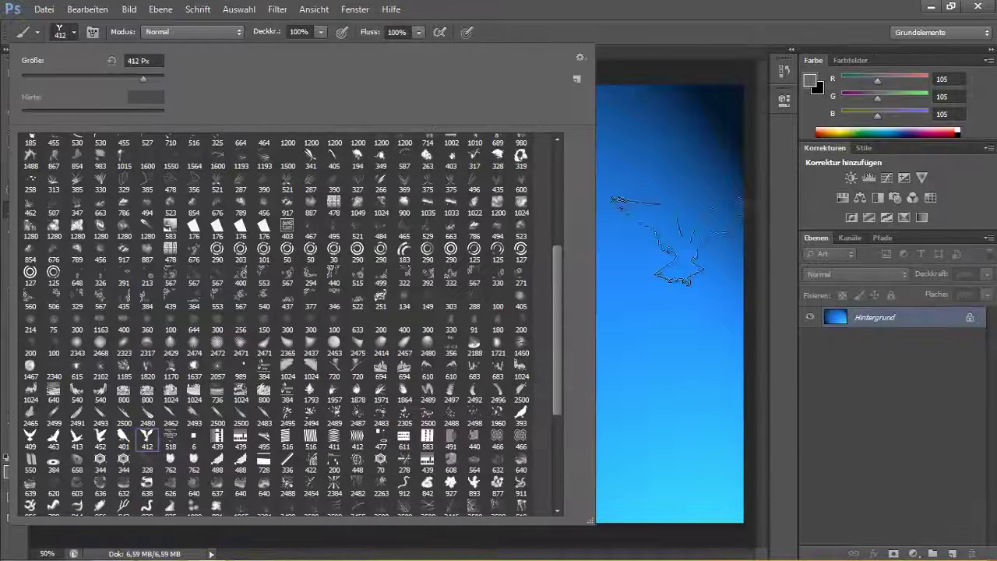
{"action": "key", "text": "Escape"}
{"action": "left_click", "coordinate": [953, 553]}
{"action": "left_click", "coordinate": [74, 32]}
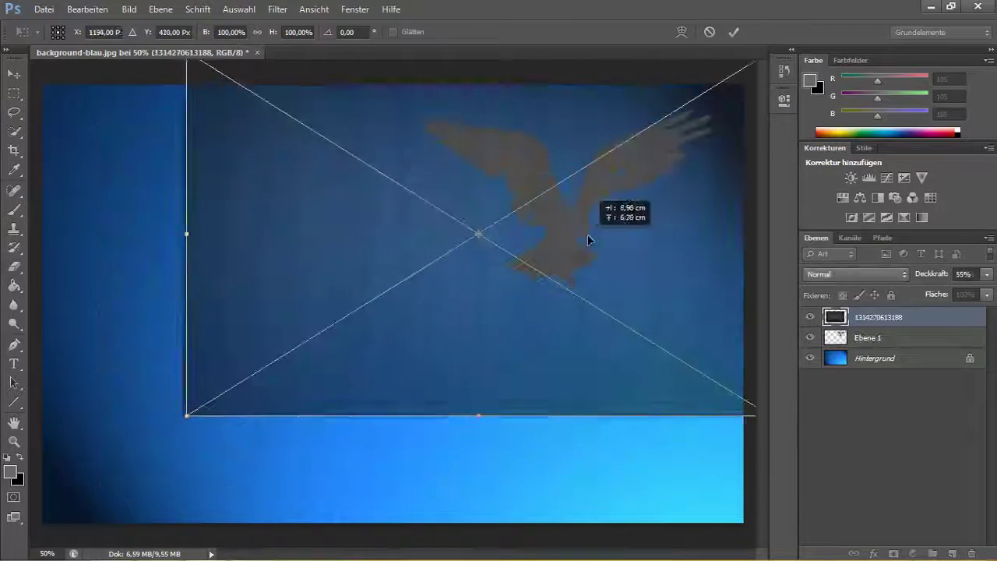
Switch to the Lasso for freehand selection
{"action": "left_click", "coordinate": [86, 109]}
Lasso the left part of the dark overlay and erase it with a 370 px Eraser
{"action": "left_click_drag", "start_coordinate": [478, 428], "coordinate": [227, 486]}
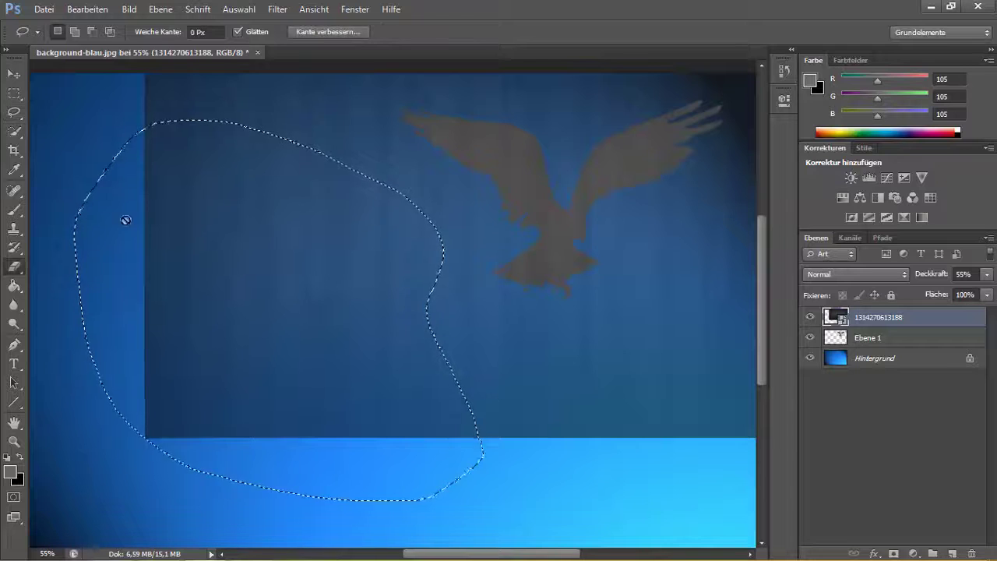
{"action": "key", "text": "e"}
{"action": "left_click", "coordinate": [74, 32]}
{"action": "left_click_drag", "start_coordinate": [29, 78], "coordinate": [46, 78]}
{"action": "key", "text": "Return"}
{"action": "mouse_move", "coordinate": [336, 307]}
{"action": "left_mouse_down"}
{"action": "mouse_move", "coordinate": [156, 233]}
{"action": "mouse_move", "coordinate": [167, 289]}
{"action": "mouse_move", "coordinate": [265, 425]}
{"action": "left_mouse_up"}
{"action": "scroll", "coordinate": [264, 436], "scroll_direction": "up", "scroll_amount": 2}
Lasso and erase the dark overlay below the eagle
{"action": "key", "text": "l"}
{"action": "left_click_drag", "start_coordinate": [732, 510], "coordinate": [502, 372]}
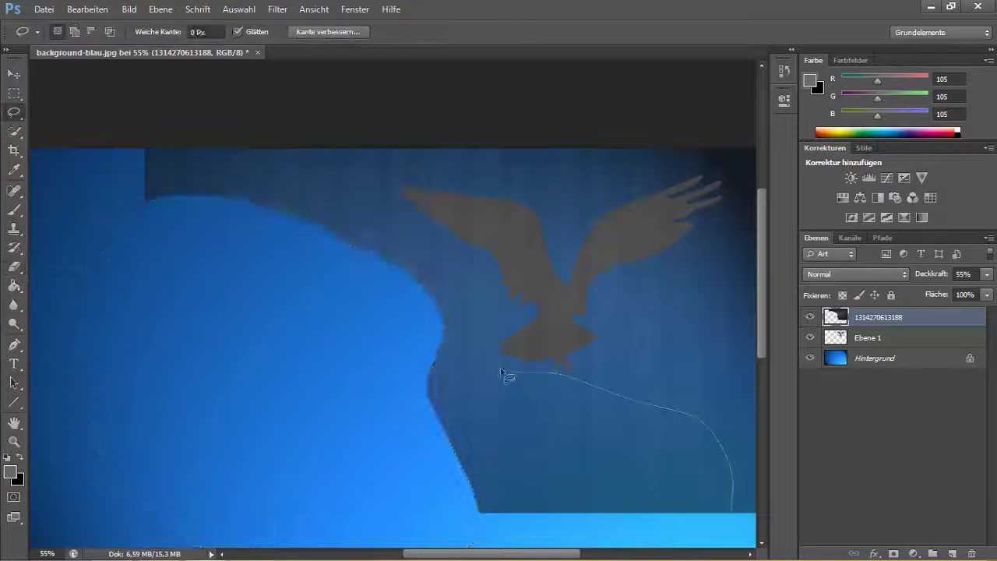
{"action": "left_click_drag", "start_coordinate": [732, 516], "coordinate": [732, 516]}
{"action": "key", "text": "e"}
{"action": "mouse_move", "coordinate": [140, 164]}
{"action": "left_mouse_down"}
{"action": "mouse_move", "coordinate": [207, 185]}
{"action": "mouse_move", "coordinate": [445, 300]}
{"action": "mouse_move", "coordinate": [678, 479]}
{"action": "mouse_move", "coordinate": [624, 436]}
{"action": "left_mouse_up"}
{"action": "left_click_drag", "start_coordinate": [507, 555], "coordinate": [544, 554]}
Lasso and erase the dark overlay right of the eagle
{"action": "key", "text": "l"}
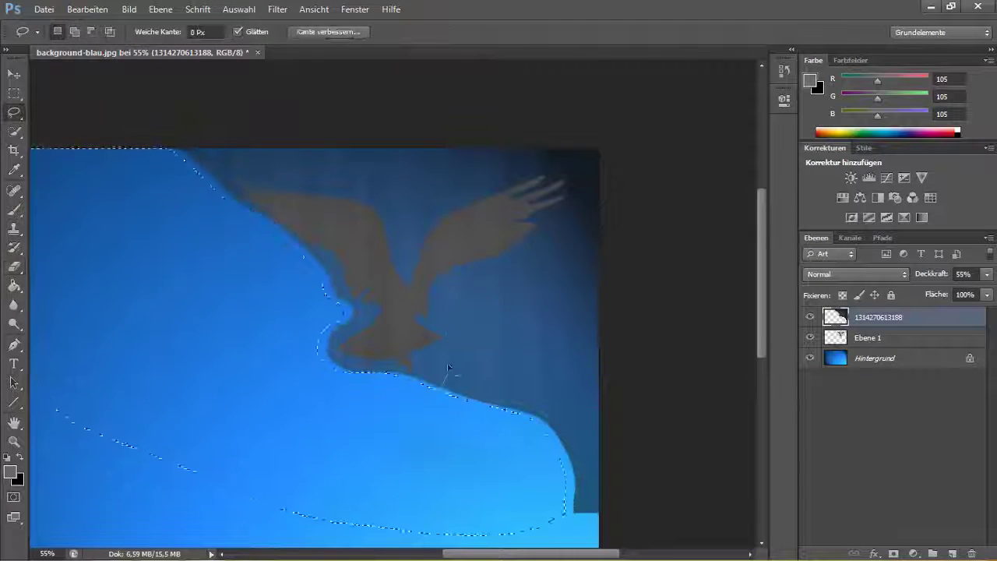
{"action": "left_click_drag", "start_coordinate": [444, 398], "coordinate": [596, 538]}
{"action": "key", "text": "e"}
{"action": "mouse_move", "coordinate": [483, 328]}
{"action": "left_mouse_down"}
{"action": "mouse_move", "coordinate": [583, 379]}
{"action": "mouse_move", "coordinate": [546, 468]}
{"action": "left_mouse_up"}
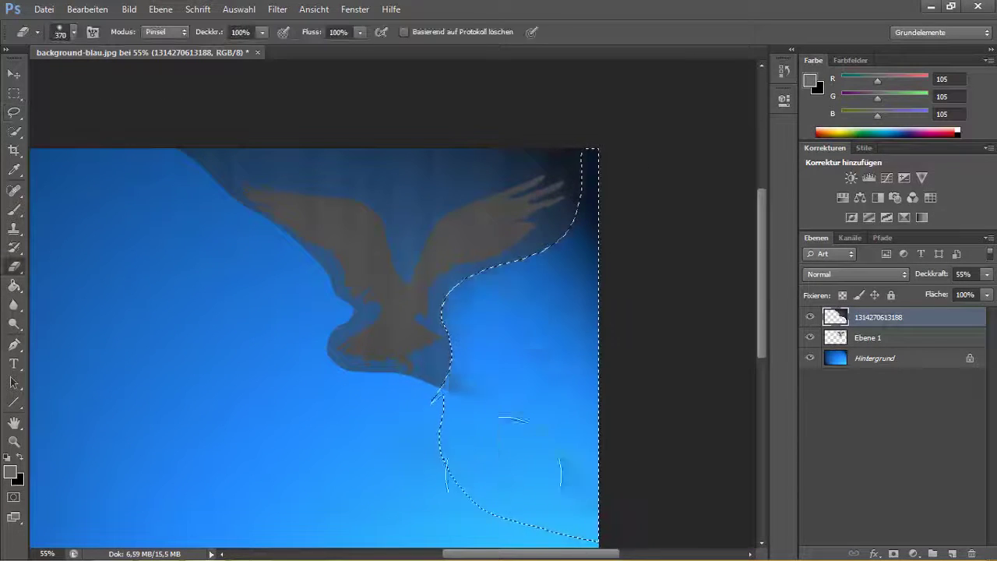
Outline the dark area above the left wing, erase it, and deselect
{"action": "key", "text": "l"}
{"action": "left_click_drag", "start_coordinate": [533, 178], "coordinate": [226, 184]}
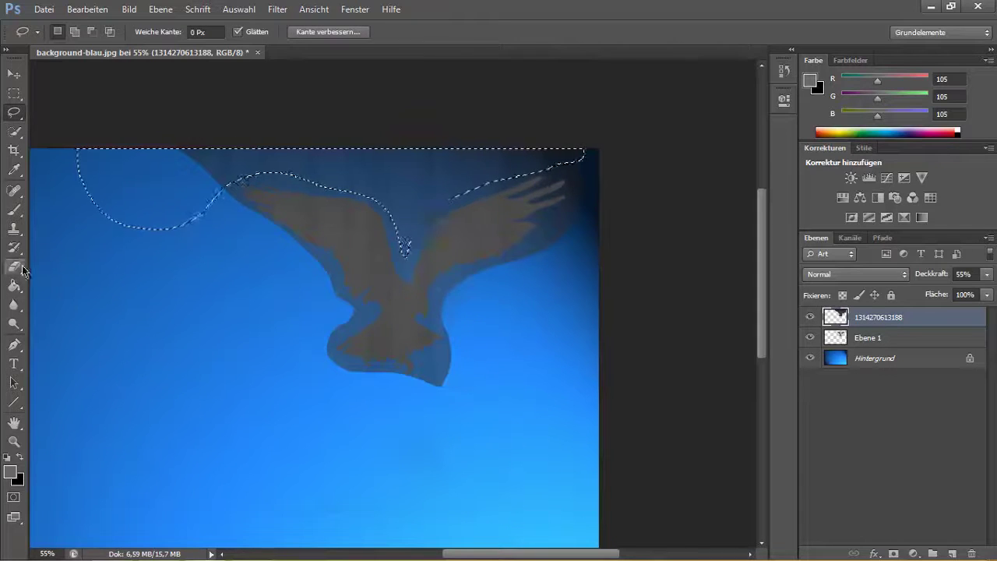
{"action": "key", "text": "e"}
{"action": "key", "text": "shift+l"}
{"action": "key", "text": "shift+l"}
{"action": "key", "text": "ctrl+d"}
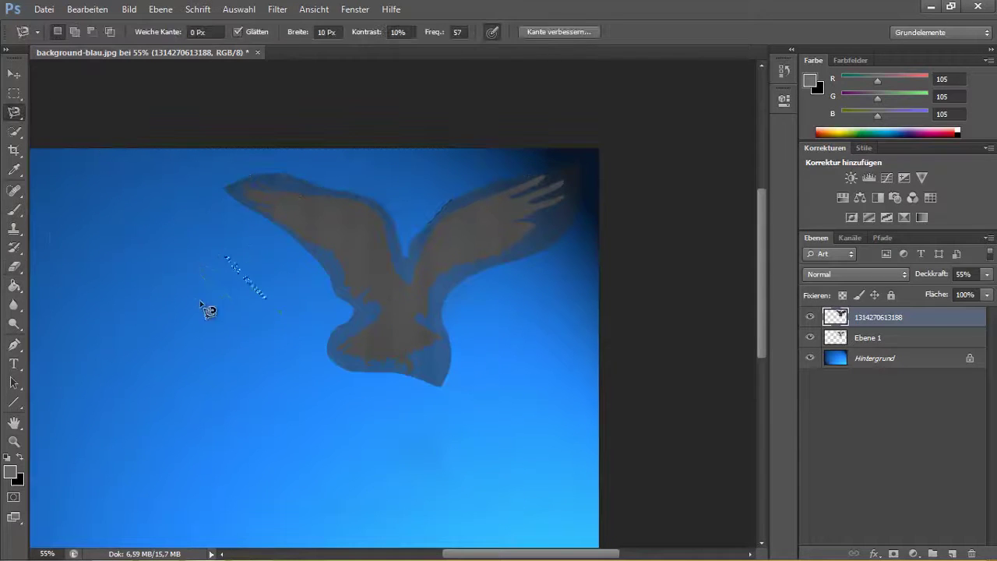
Zoom in and trace the dark halo between the wings for erasing
{"action": "scroll", "coordinate": [386, 243], "scroll_direction": "up", "scroll_amount": 4}
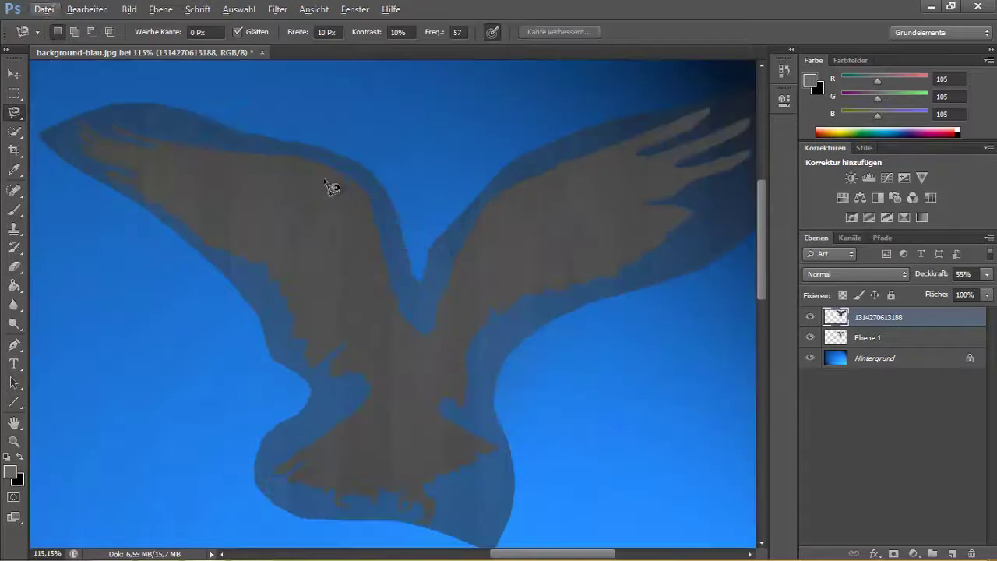
{"action": "left_click", "coordinate": [177, 145]}
{"action": "key", "text": "e"}
{"action": "key", "text": "l"}
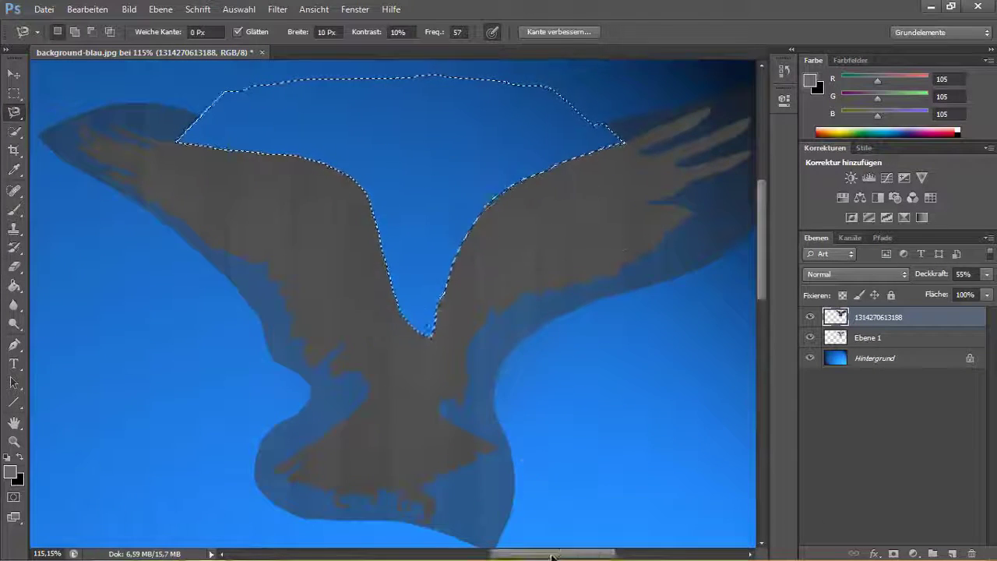
Trace and delete the halo between the wing feather tips, then deselect
{"action": "scroll", "coordinate": [519, 289], "scroll_direction": "up", "scroll_amount": 3}
{"action": "scroll", "coordinate": [498, 296], "scroll_direction": "up", "scroll_amount": 3}
{"action": "left_click", "coordinate": [318, 341]}
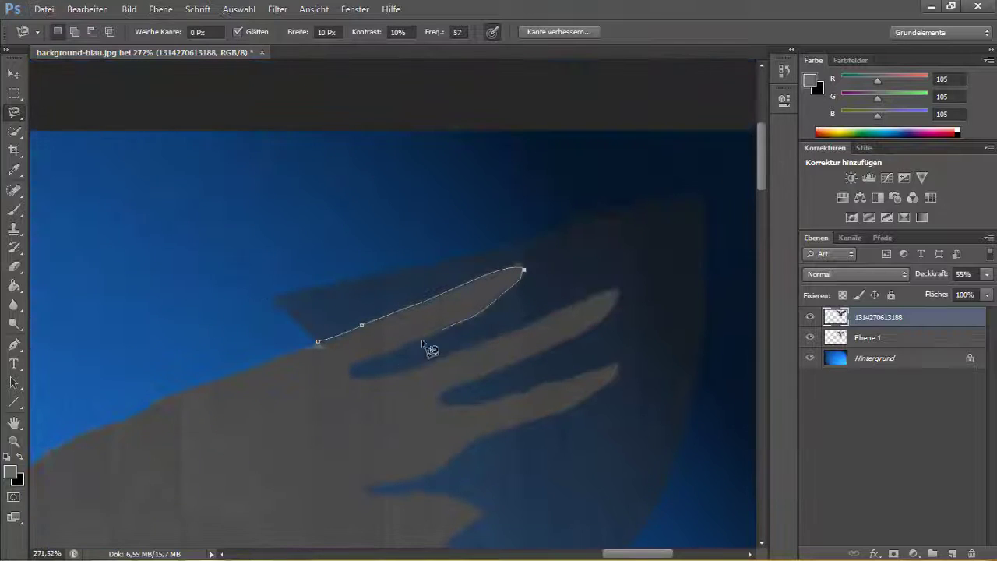
{"action": "left_click", "coordinate": [296, 343]}
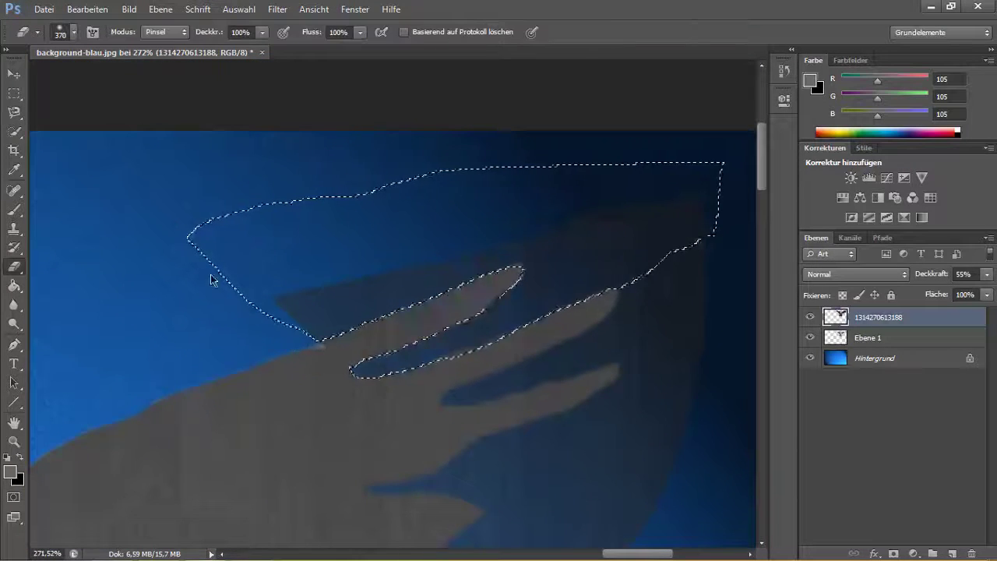
{"action": "key", "text": "Delete"}
{"action": "scroll", "coordinate": [631, 164], "scroll_direction": "down", "scroll_amount": 3}
{"action": "key", "text": "ctrl+d"}
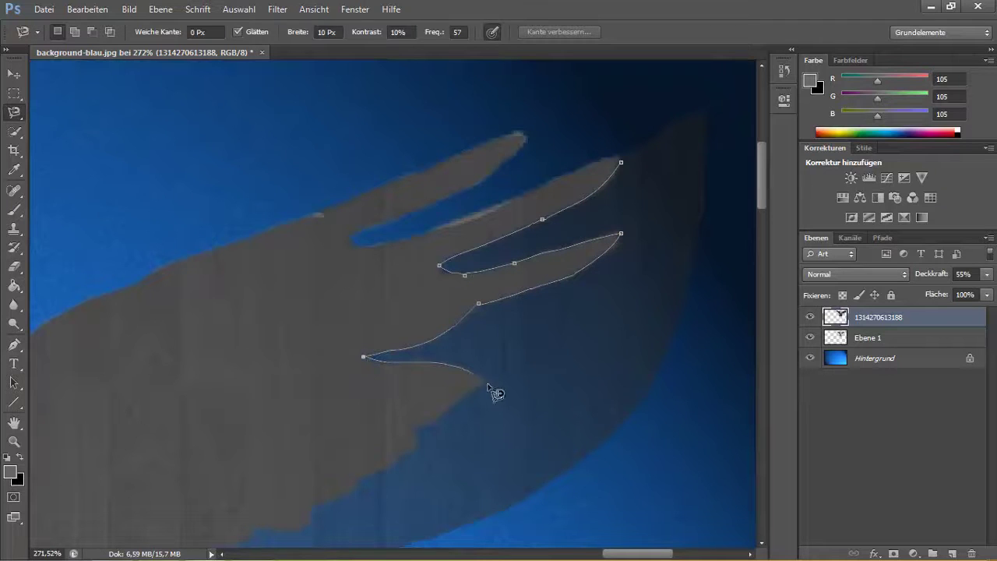
Outline the wingtip halo and erase inside it
{"action": "left_click", "coordinate": [621, 164]}
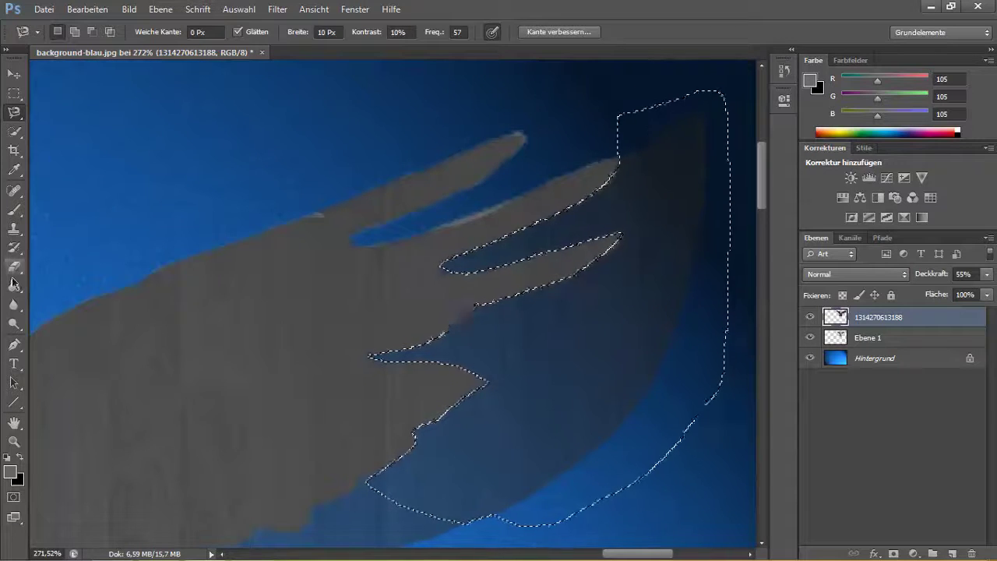
{"action": "key", "text": "e"}
{"action": "left_click_drag", "start_coordinate": [662, 436], "coordinate": [545, 234]}
{"action": "scroll", "coordinate": [389, 312], "scroll_direction": "down", "scroll_amount": 5}
{"action": "scroll", "coordinate": [390, 312], "scroll_direction": "down", "scroll_amount": 3}
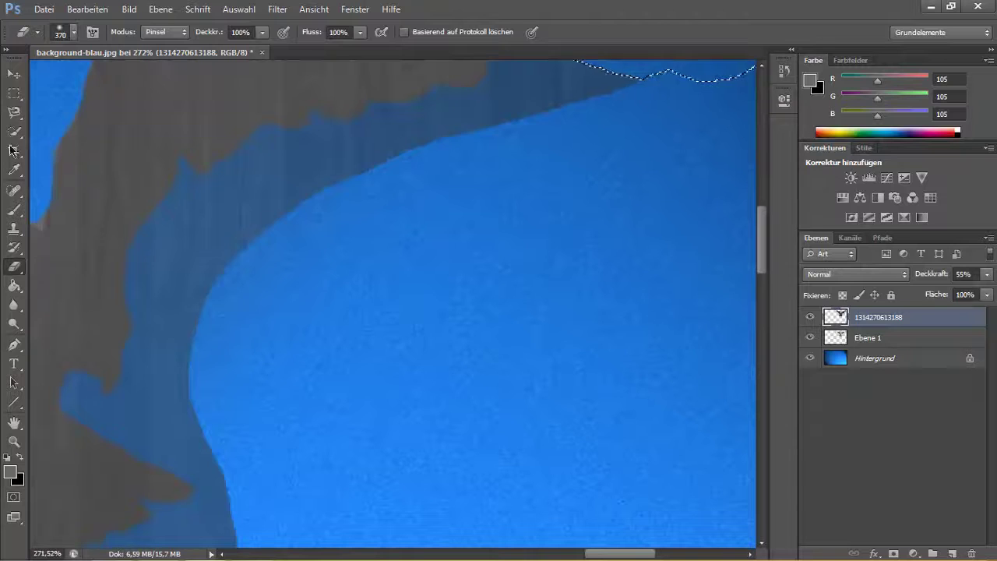
Trace the halo under the wing, refine its edge, and erase it
{"action": "left_click", "coordinate": [13, 112]}
{"action": "scroll", "coordinate": [549, 253], "scroll_direction": "up", "scroll_amount": 3}
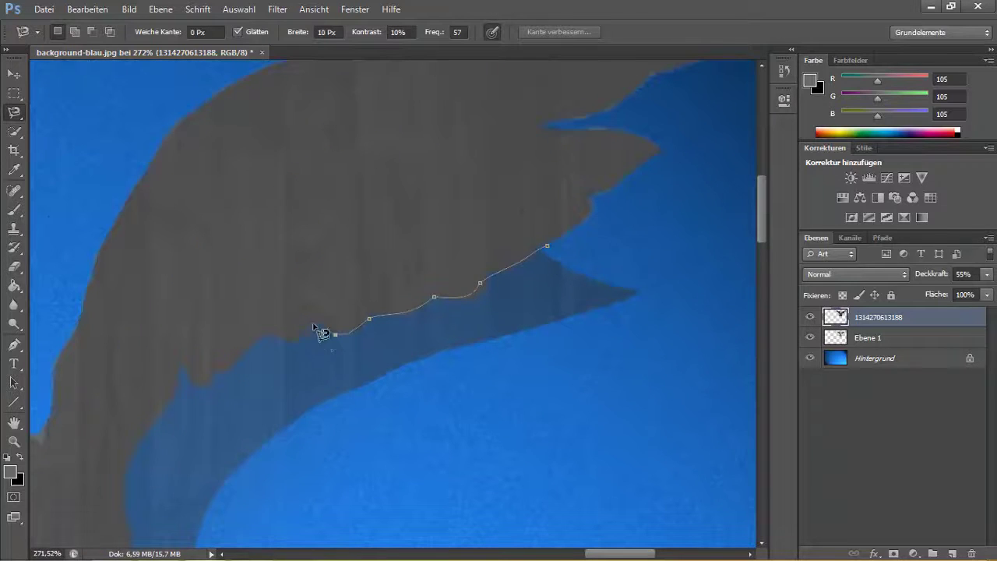
{"action": "left_click", "coordinate": [556, 257]}
{"action": "key", "text": "ctrl+alt+r"}
{"action": "left_click", "coordinate": [263, 439]}
{"action": "key", "text": "e"}
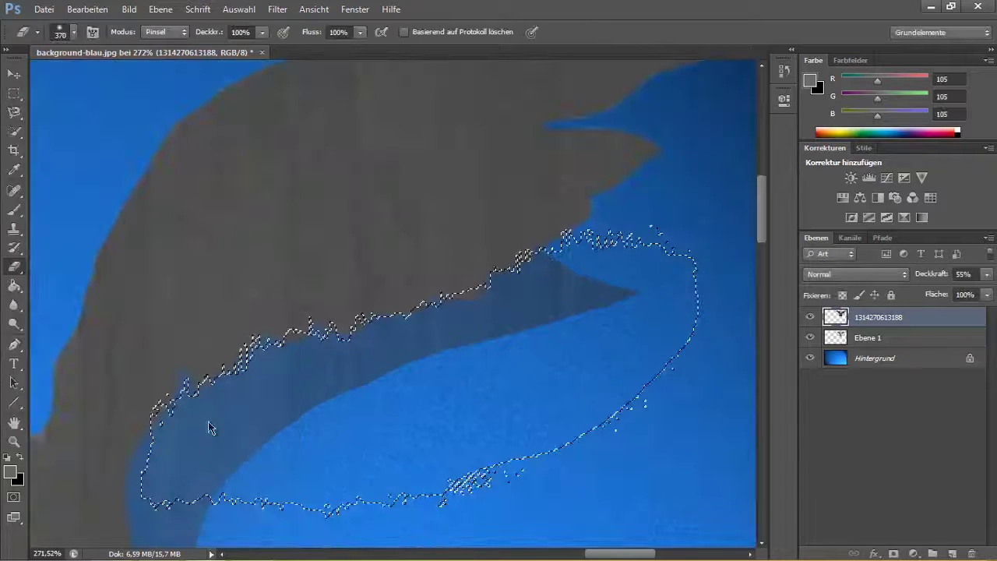
{"action": "left_click_drag", "start_coordinate": [209, 428], "coordinate": [584, 351]}
Trace and erase the halo along the eagle's underside, then deselect
{"action": "key", "text": "l"}
{"action": "scroll", "coordinate": [765, 230], "scroll_direction": "left", "scroll_amount": 3}
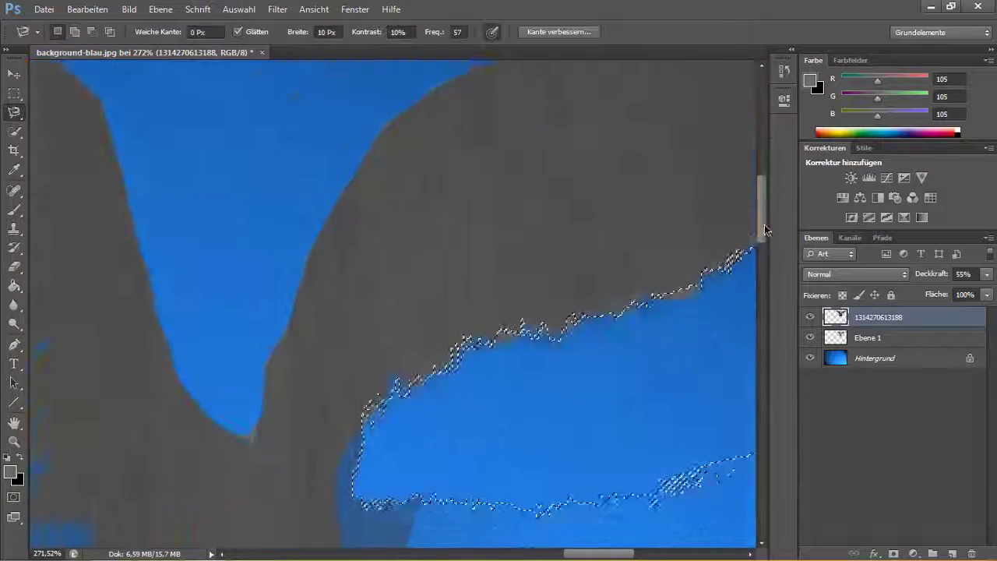
{"action": "scroll", "coordinate": [765, 230], "scroll_direction": "down", "scroll_amount": 3}
{"action": "left_click", "coordinate": [360, 210]}
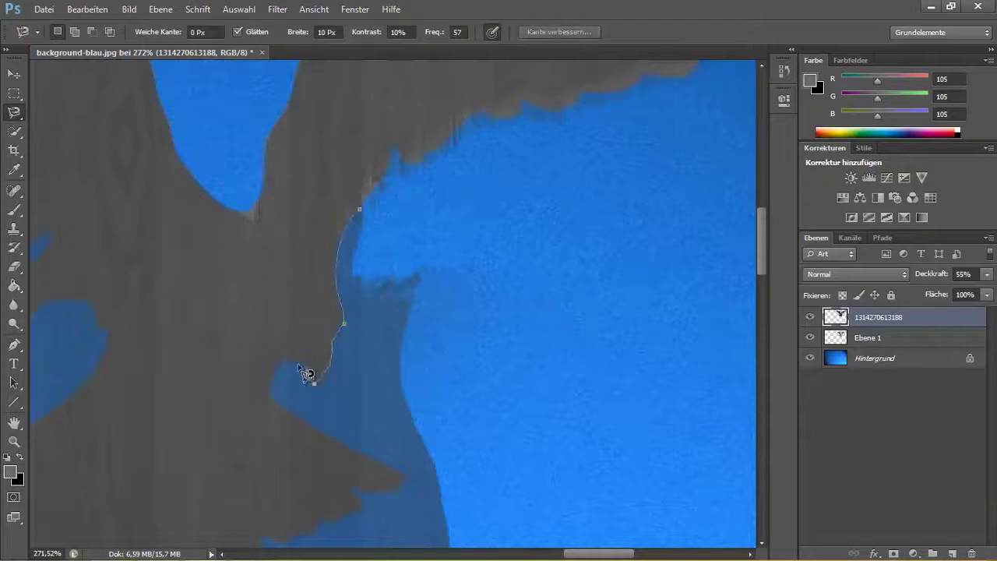
{"action": "left_click", "coordinate": [19, 265]}
{"action": "mouse_move", "coordinate": [327, 257]}
{"action": "left_mouse_down"}
{"action": "mouse_move", "coordinate": [398, 389]}
{"action": "mouse_move", "coordinate": [546, 273]}
{"action": "left_mouse_up"}
{"action": "key", "text": "l"}
{"action": "key", "text": "ctrl+d"}
{"action": "scroll", "coordinate": [761, 272], "scroll_direction": "down", "scroll_amount": 5}
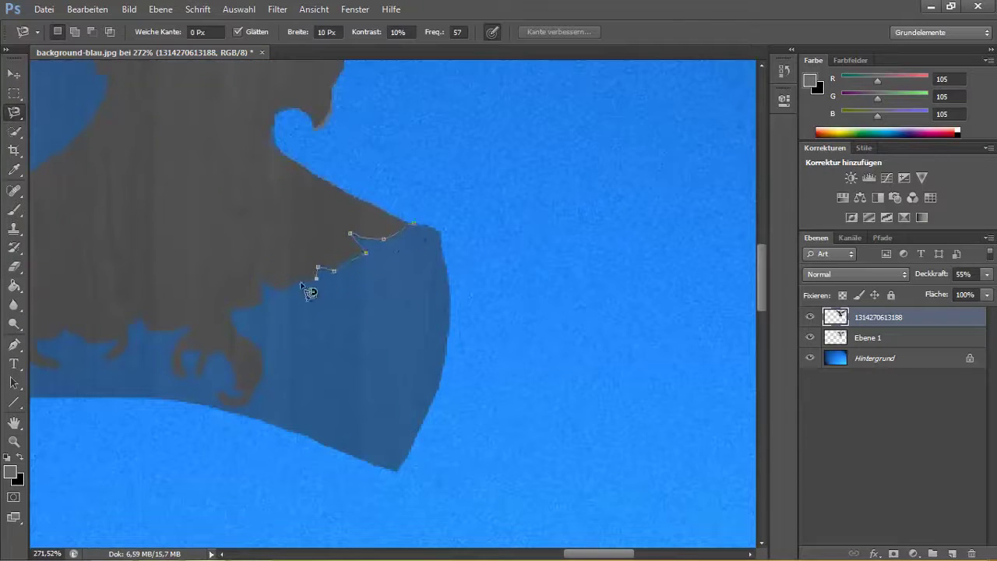
Outline the halo beside the eagle's lower edge, refine its edge, and erase it
{"action": "left_click", "coordinate": [431, 228]}
{"action": "left_click", "coordinate": [559, 32]}
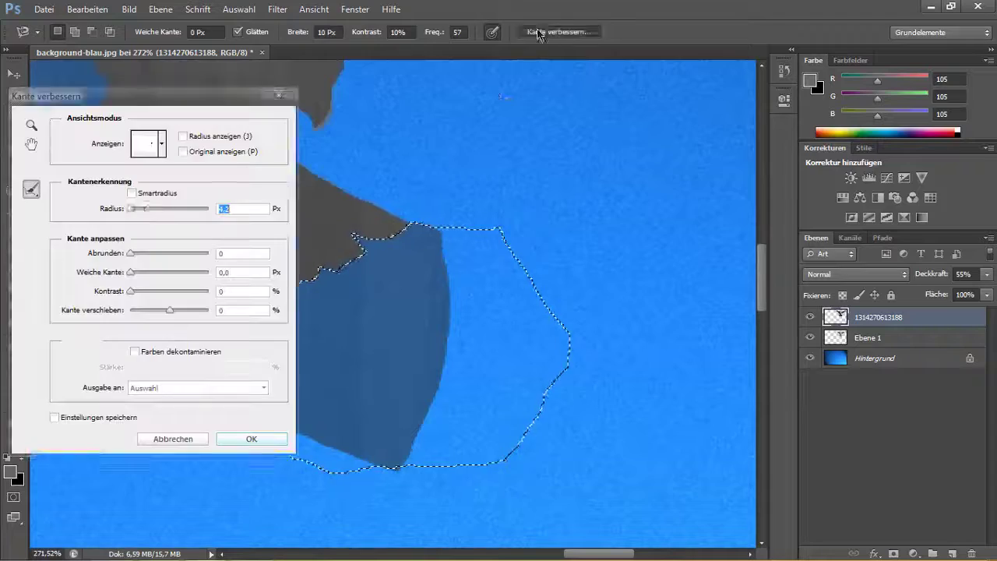
{"action": "left_click", "coordinate": [252, 439]}
{"action": "key", "text": "e"}
{"action": "left_click_drag", "start_coordinate": [351, 327], "coordinate": [483, 405]}
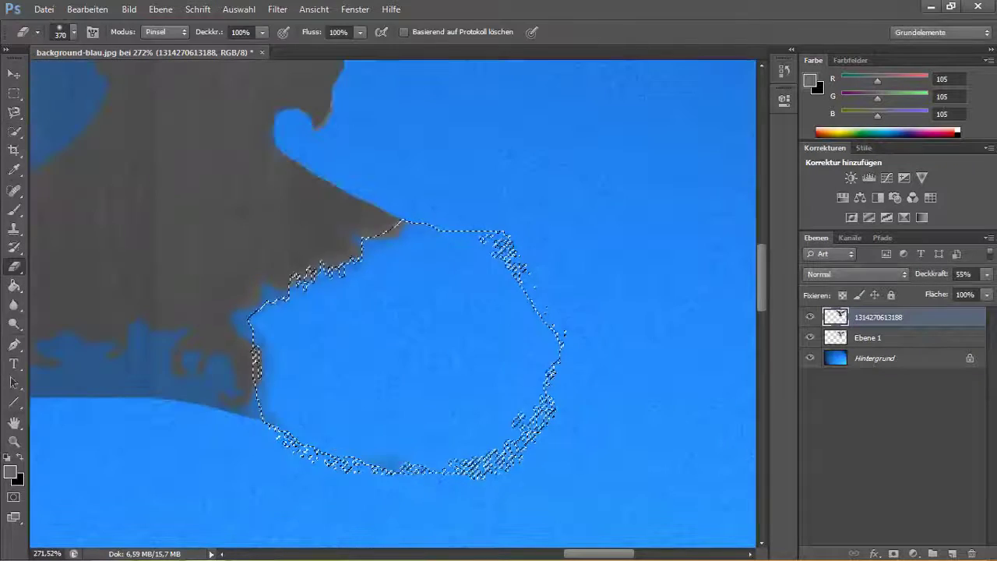
{"action": "key", "text": "l"}
{"action": "scroll", "coordinate": [517, 326], "scroll_direction": "left", "scroll_amount": 5}
{"action": "scroll", "coordinate": [517, 326], "scroll_direction": "up", "scroll_amount": 4}
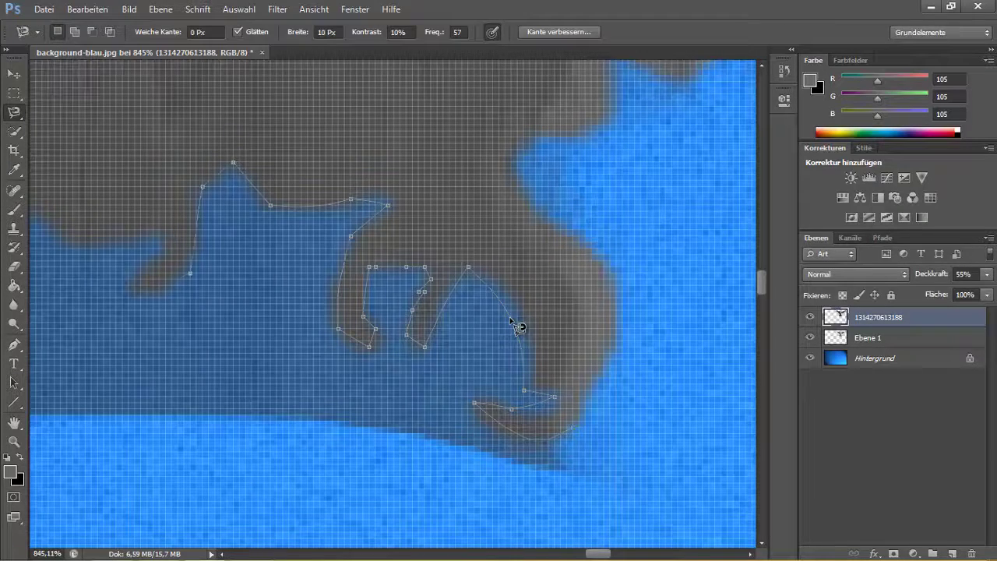
Outline and delete the first two dark leftover patches, deselecting after each
{"action": "double_click", "coordinate": [519, 327]}
{"action": "key", "text": "Delete"}
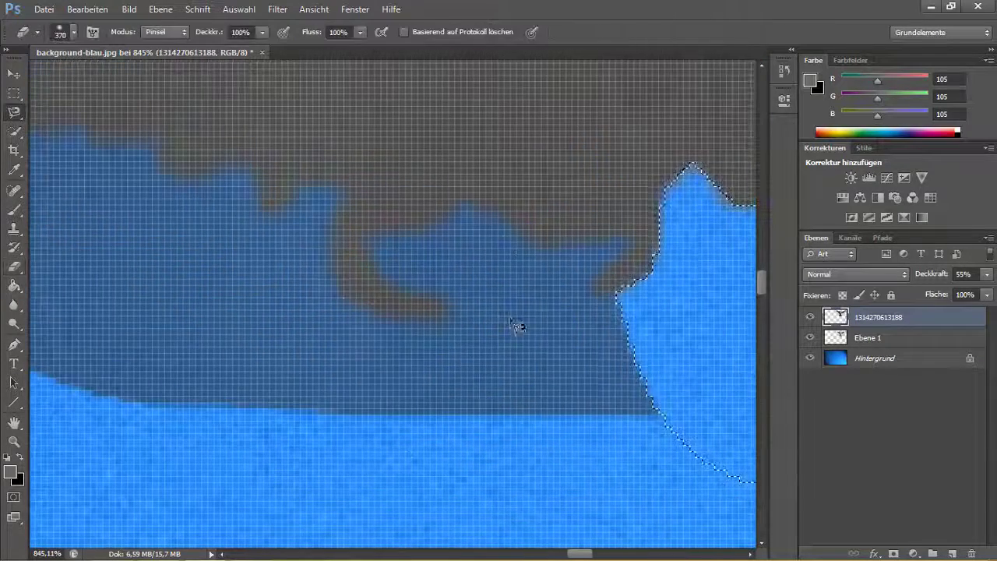
{"action": "key", "text": "ctrl+d"}
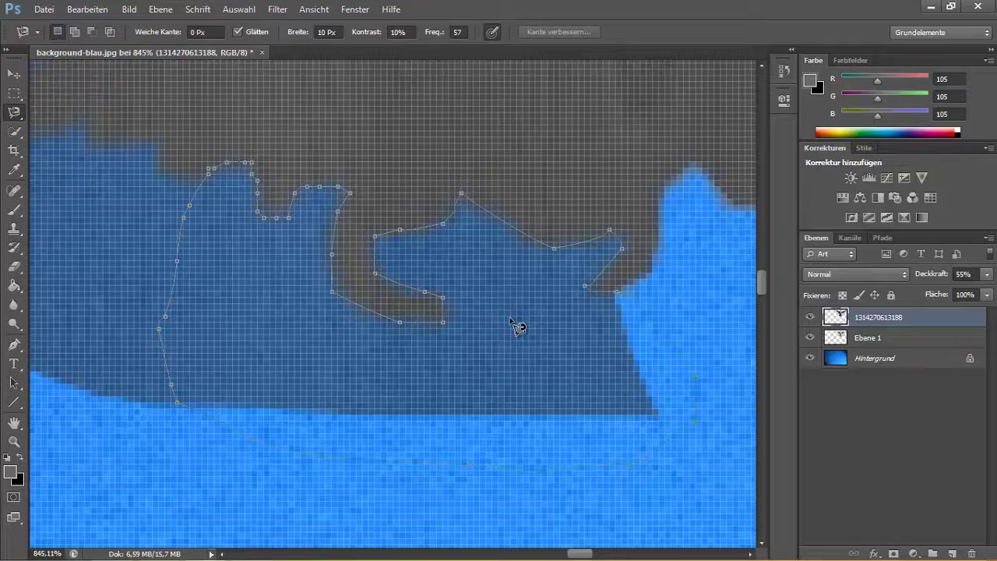
{"action": "double_click", "coordinate": [519, 328]}
{"action": "key", "text": "e"}
{"action": "key", "text": "Delete"}
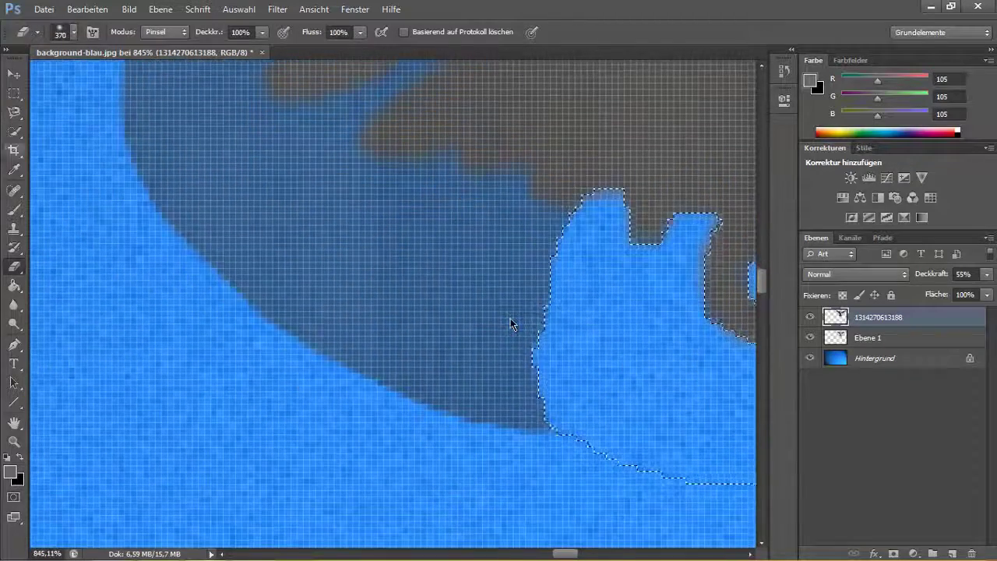
{"action": "key", "text": "l"}
{"action": "key", "text": "ctrl+d"}
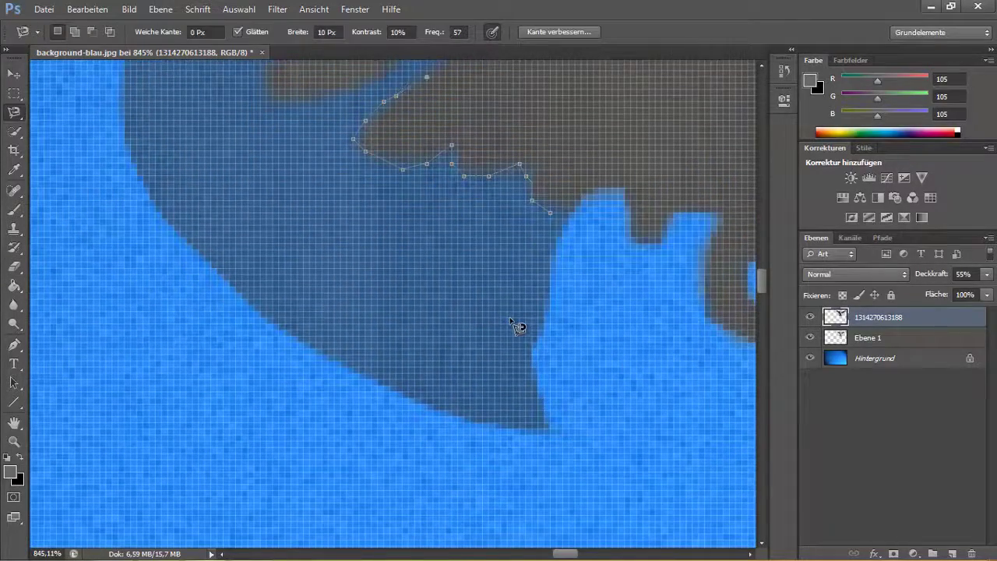
Outline and delete two more dark patches along the wing edge
{"action": "double_click", "coordinate": [515, 326]}
{"action": "key", "text": "e"}
{"action": "key", "text": "Delete"}
{"action": "scroll", "coordinate": [514, 326], "scroll_direction": "up", "scroll_amount": 5}
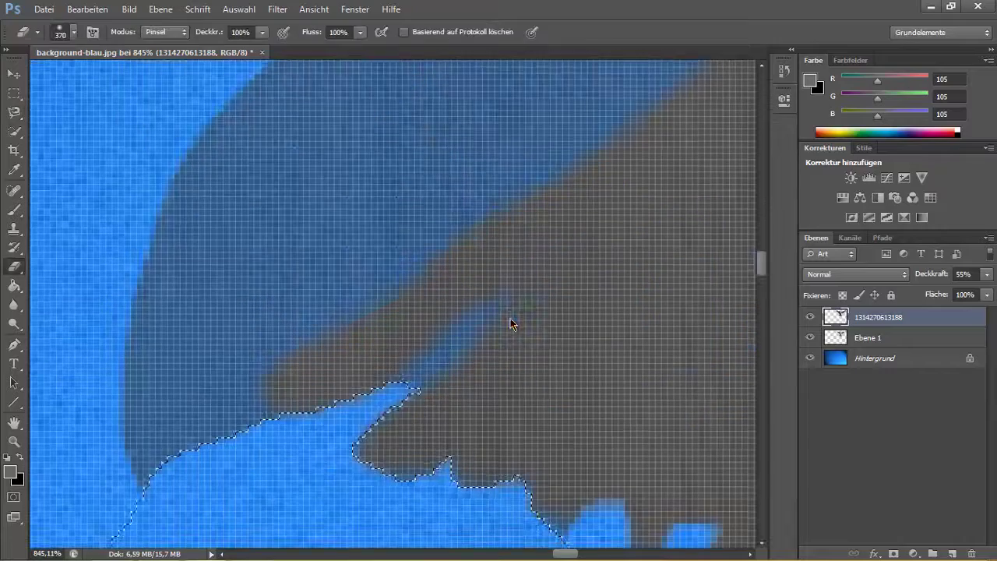
{"action": "key", "text": "l"}
{"action": "double_click", "coordinate": [514, 326]}
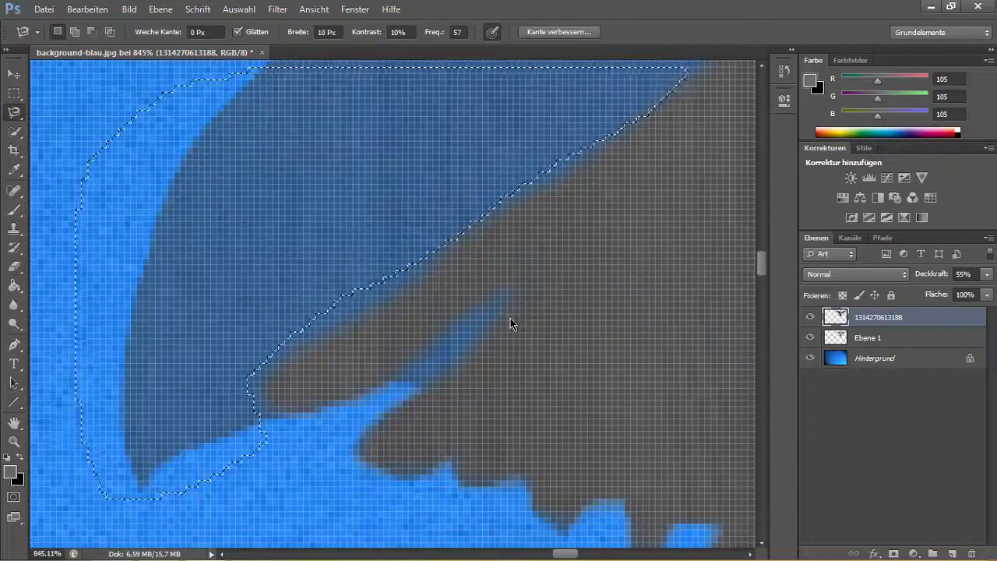
{"action": "key", "text": "e"}
{"action": "key", "text": "Delete"}
{"action": "scroll", "coordinate": [511, 317], "scroll_direction": "down", "scroll_amount": 5}
Trace the dark feather gap, check it in Refine Edge, and delete it
{"action": "key", "text": "b"}
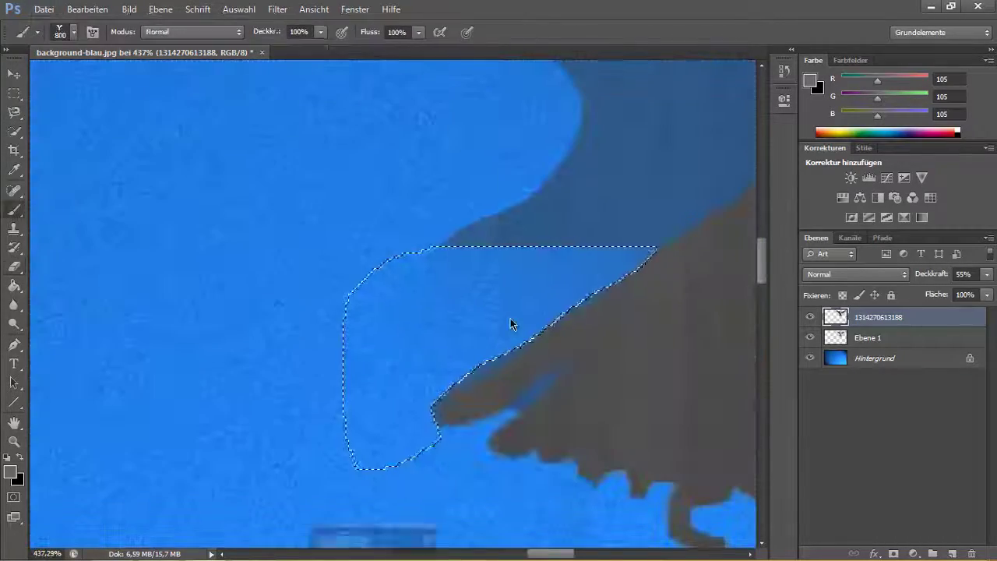
{"action": "scroll", "coordinate": [512, 325], "scroll_direction": "down", "scroll_amount": 5}
{"action": "scroll", "coordinate": [516, 312], "scroll_direction": "up", "scroll_amount": 5}
{"action": "scroll", "coordinate": [515, 311], "scroll_direction": "down", "scroll_amount": 1}
{"action": "key", "text": "l"}
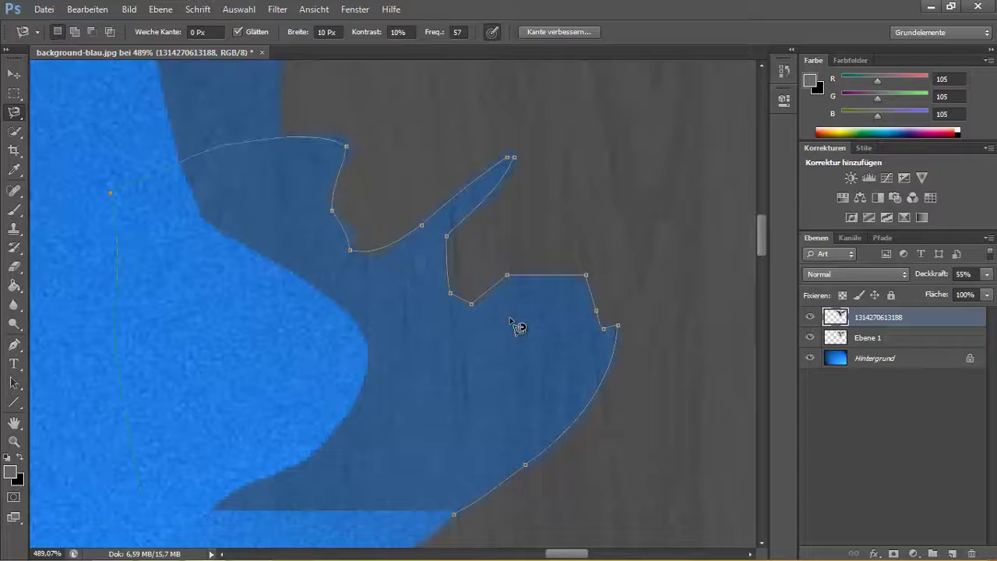
{"action": "double_click", "coordinate": [512, 323]}
{"action": "key", "text": "ctrl+alt+r"}
{"action": "key", "text": "Return"}
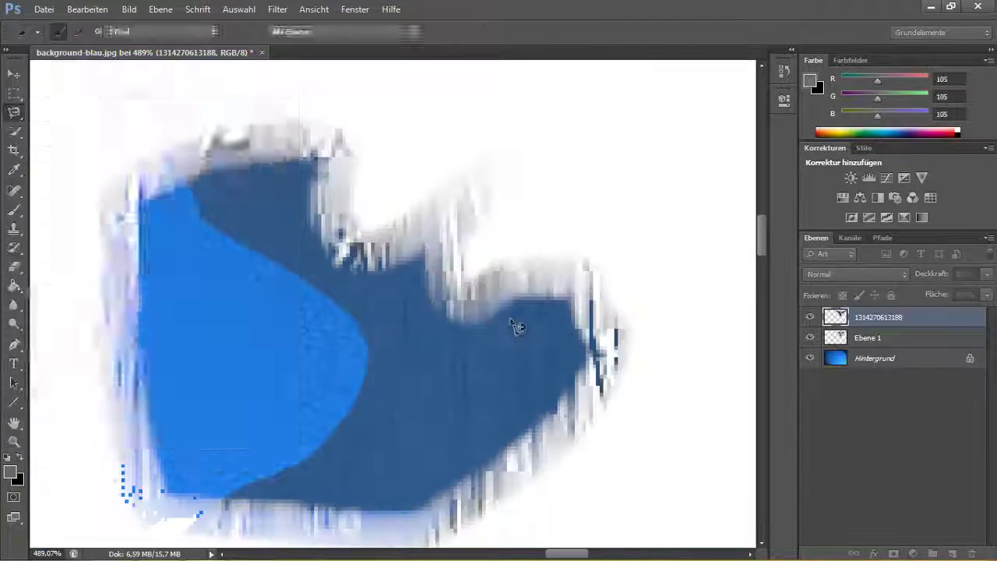
{"action": "key", "text": "e"}
{"action": "key", "text": "Delete"}
Trace and delete the dark halo along the wing edge
{"action": "scroll", "coordinate": [510, 317], "scroll_direction": "up", "scroll_amount": 2}
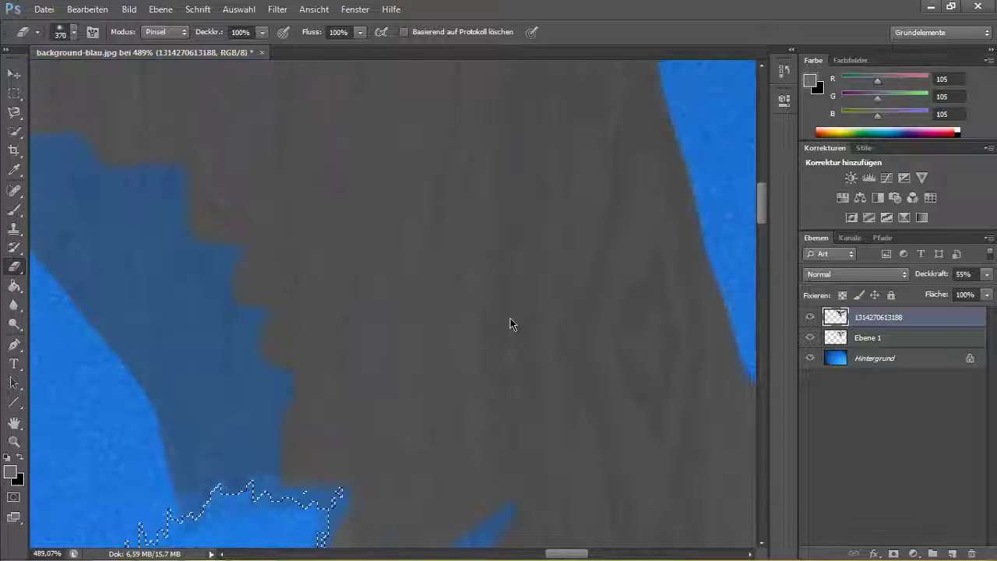
{"action": "key", "text": "l"}
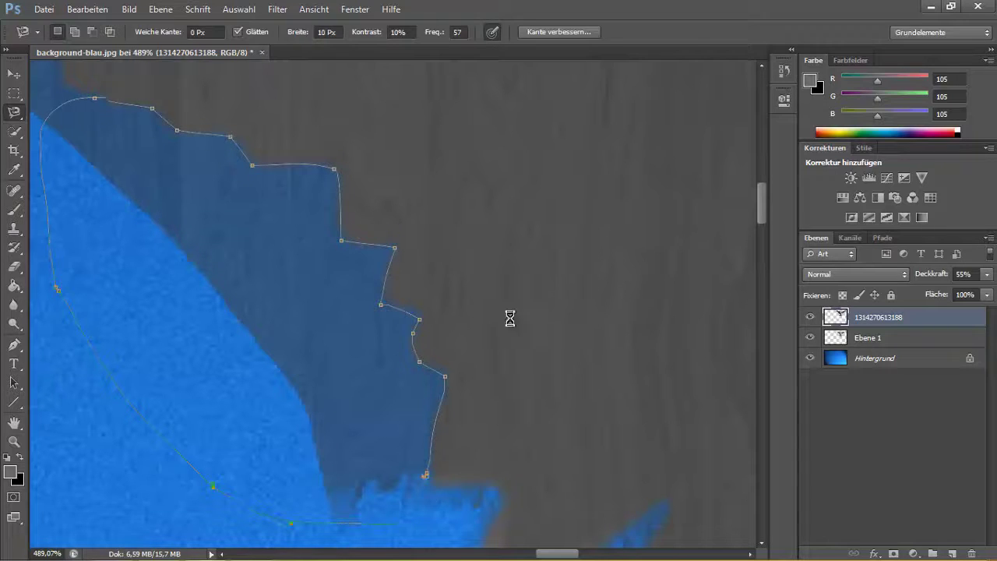
{"action": "double_click", "coordinate": [511, 318]}
{"action": "key", "text": "e"}
{"action": "key", "text": "Delete"}
{"action": "key", "text": "l"}
Delete the remaining dark strip and wing gap, then deselect
{"action": "scroll", "coordinate": [511, 318], "scroll_direction": "up", "scroll_amount": 2}
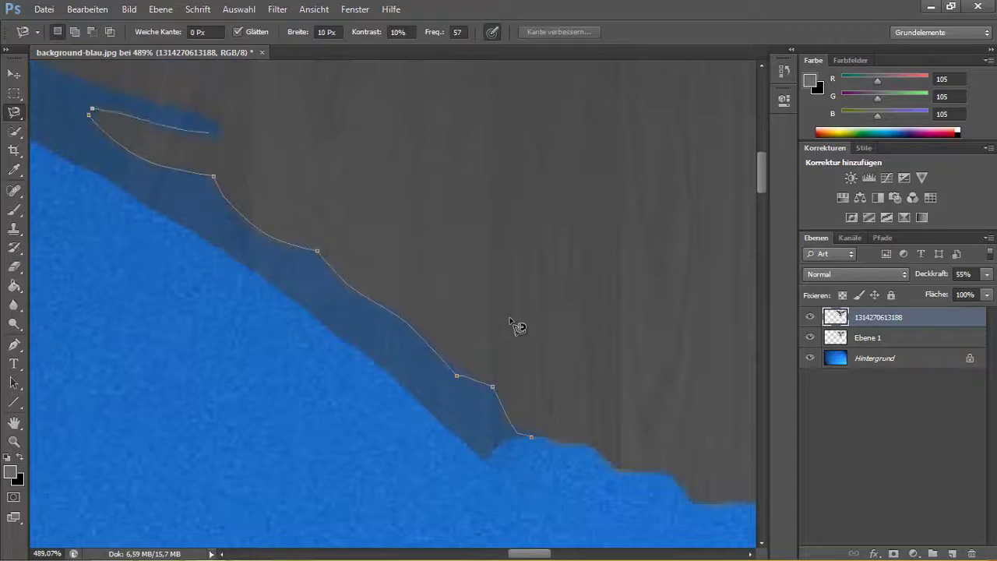
{"action": "double_click", "coordinate": [510, 318]}
{"action": "key", "text": "Delete"}
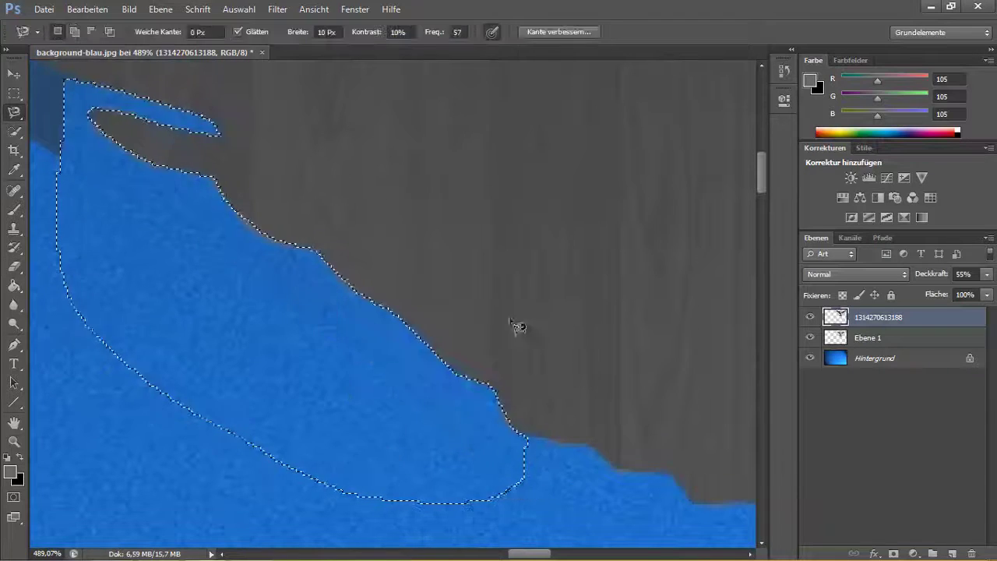
{"action": "scroll", "coordinate": [510, 318], "scroll_direction": "up", "scroll_amount": 2}
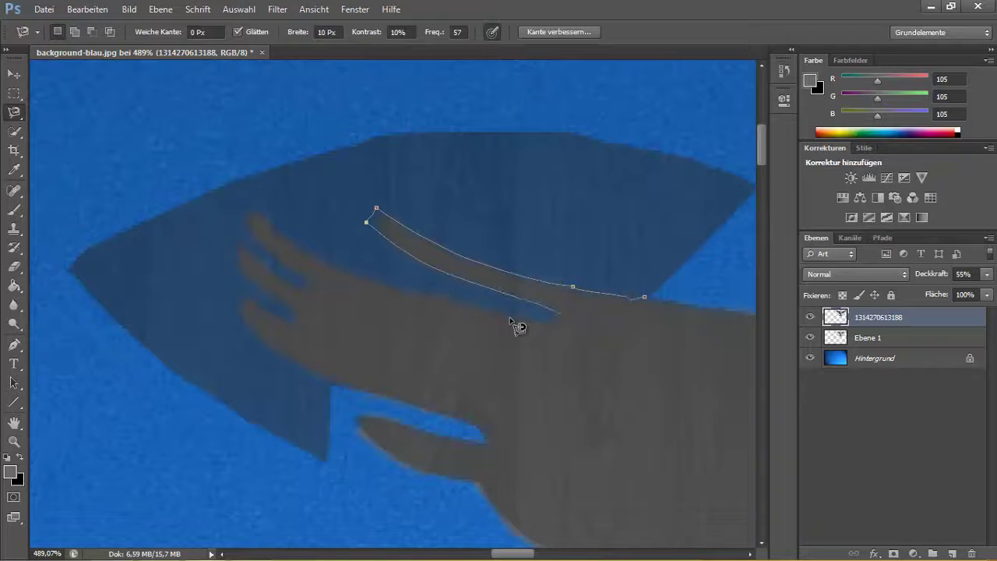
{"action": "double_click", "coordinate": [510, 318]}
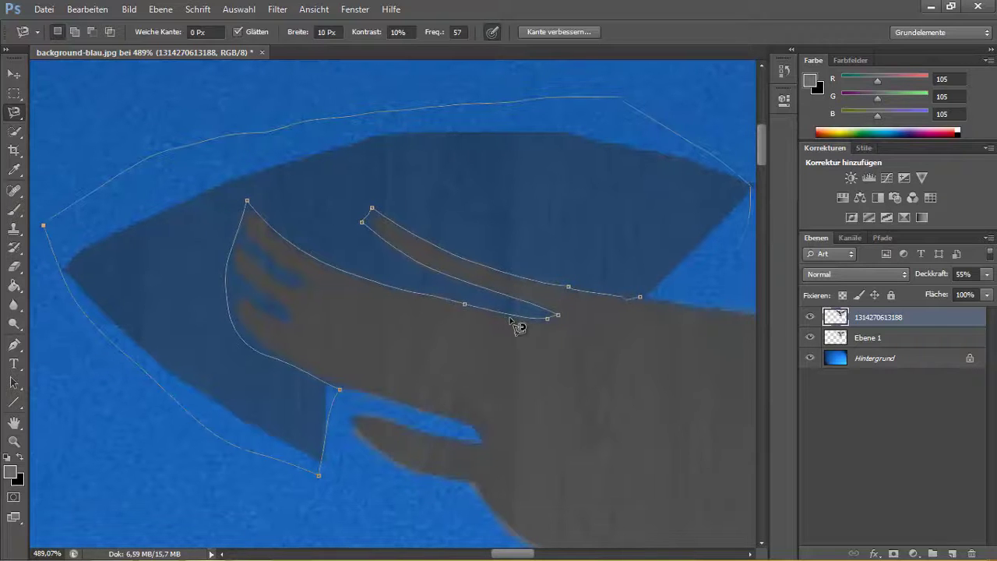
{"action": "key", "text": "e"}
{"action": "key", "text": "Delete"}
{"action": "key", "text": "ctrl+d"}
Fit the whole image on screen and set the eagle layer's opacity to 46%
{"action": "key", "text": "l"}
{"action": "key", "text": "v"}
{"action": "key", "text": "ctrl+0"}
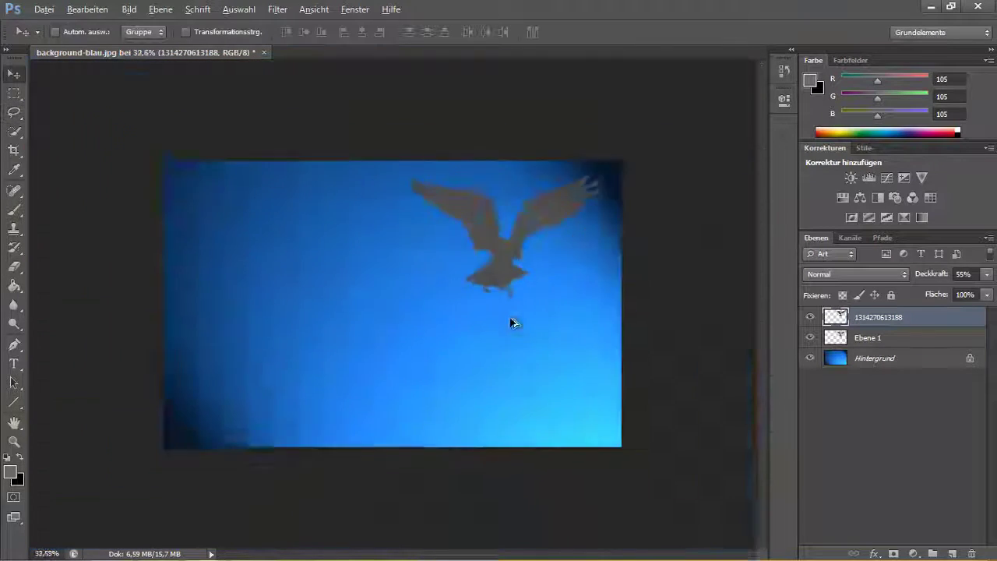
{"action": "key", "text": "4"}
{"action": "key", "text": "6"}
Zoom in with the Eraser and shrink its size to 8, then 4 pixels
{"action": "key", "text": "e"}
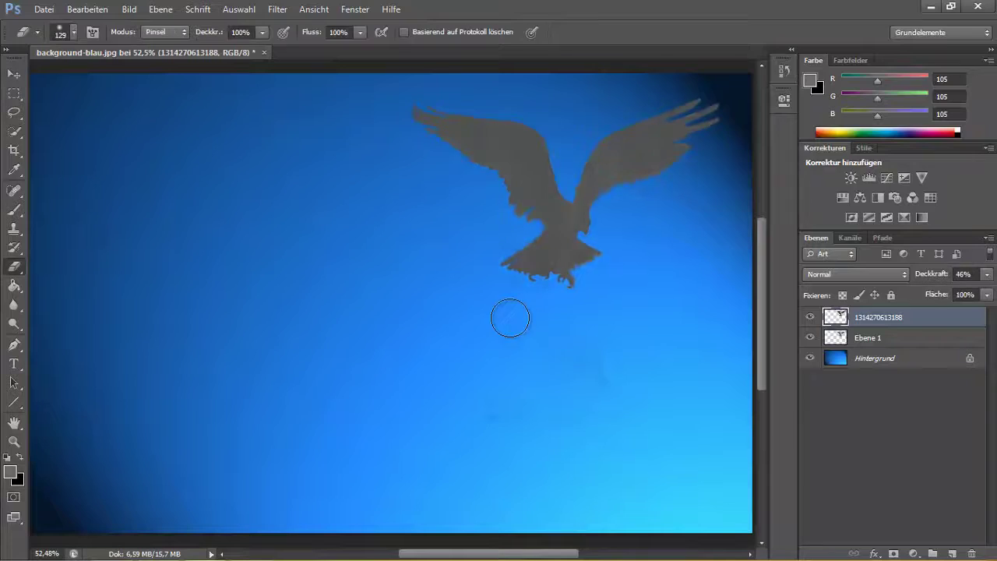
{"action": "scroll", "coordinate": [510, 318], "scroll_direction": "up", "scroll_amount": 5}
{"action": "scroll", "coordinate": [510, 318], "scroll_direction": "up", "scroll_amount": 2}
{"action": "right_click", "coordinate": [510, 318]}
{"action": "key", "text": "Return"}
{"action": "key", "text": "bracketleft"}
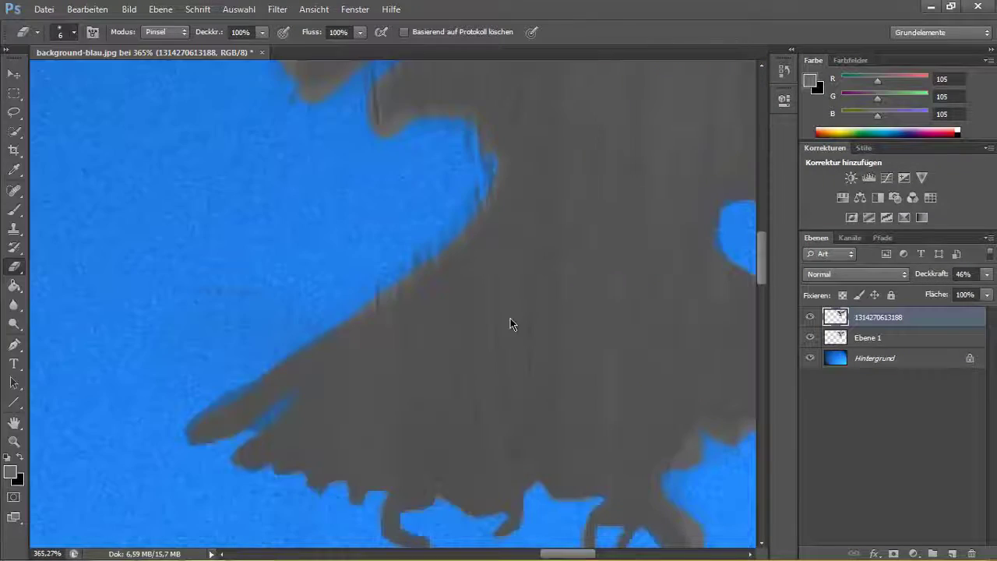
{"action": "right_click", "coordinate": [511, 318]}
{"action": "type", "text": "8"}
{"action": "key", "text": "Return"}
{"action": "scroll", "coordinate": [510, 318], "scroll_direction": "up", "scroll_amount": 2}
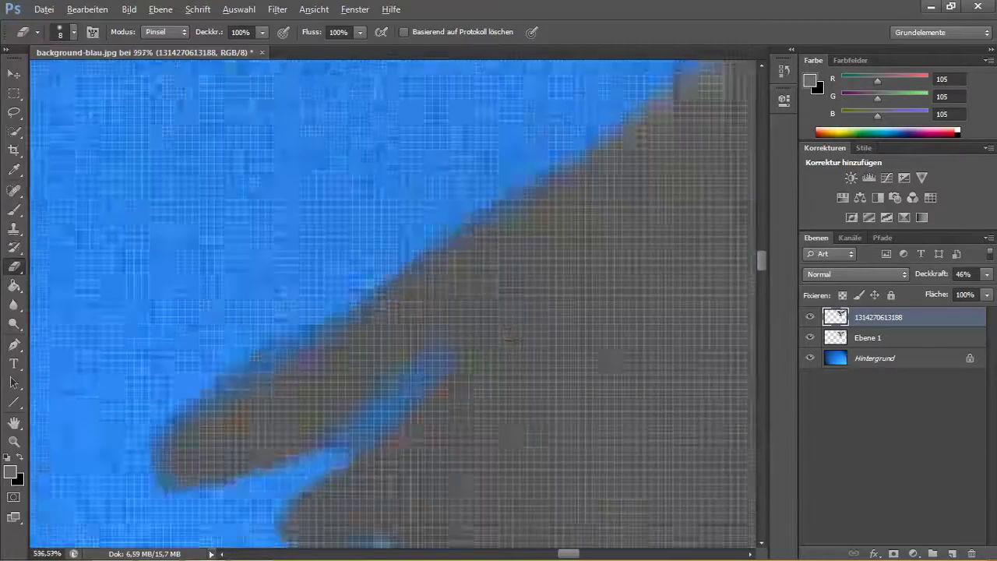
{"action": "scroll", "coordinate": [510, 318], "scroll_direction": "up", "scroll_amount": 2}
{"action": "scroll", "coordinate": [510, 318], "scroll_direction": "up", "scroll_amount": 2}
{"action": "right_click", "coordinate": [510, 318]}
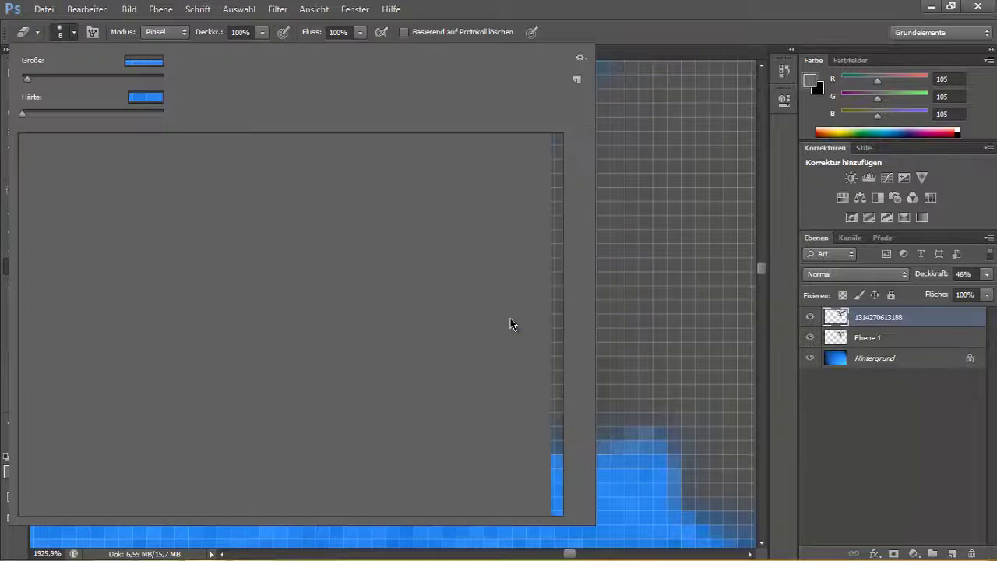
{"action": "type", "text": "4"}
{"action": "key", "text": "Return"}
Pan along the eagle's edges to clean them, then raise the bird layer's opacity to 60%
{"action": "scroll", "coordinate": [511, 318], "scroll_direction": "up", "scroll_amount": 3}
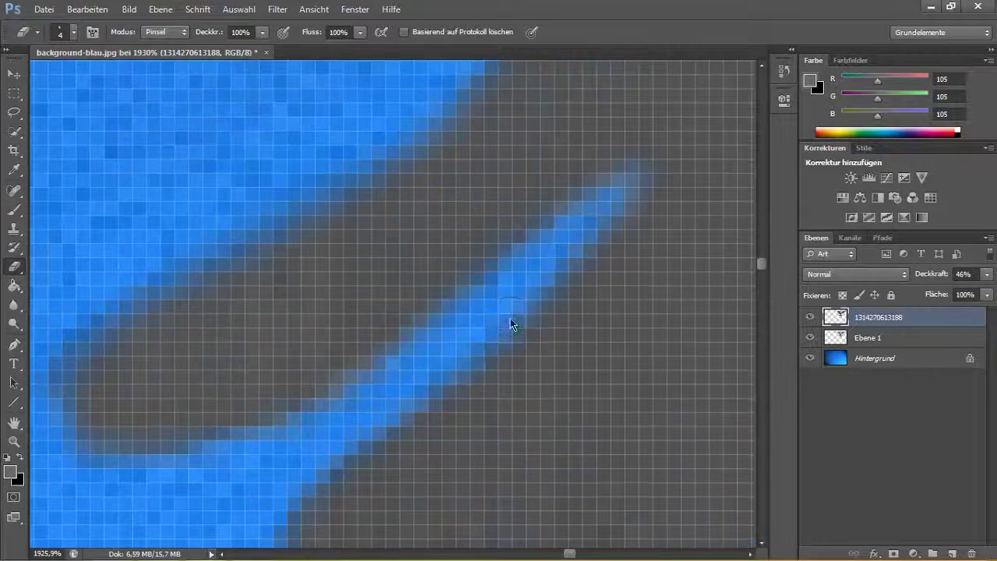
{"action": "scroll", "coordinate": [510, 317], "scroll_direction": "down", "scroll_amount": 3}
{"action": "scroll", "coordinate": [511, 318], "scroll_direction": "right", "scroll_amount": 3}
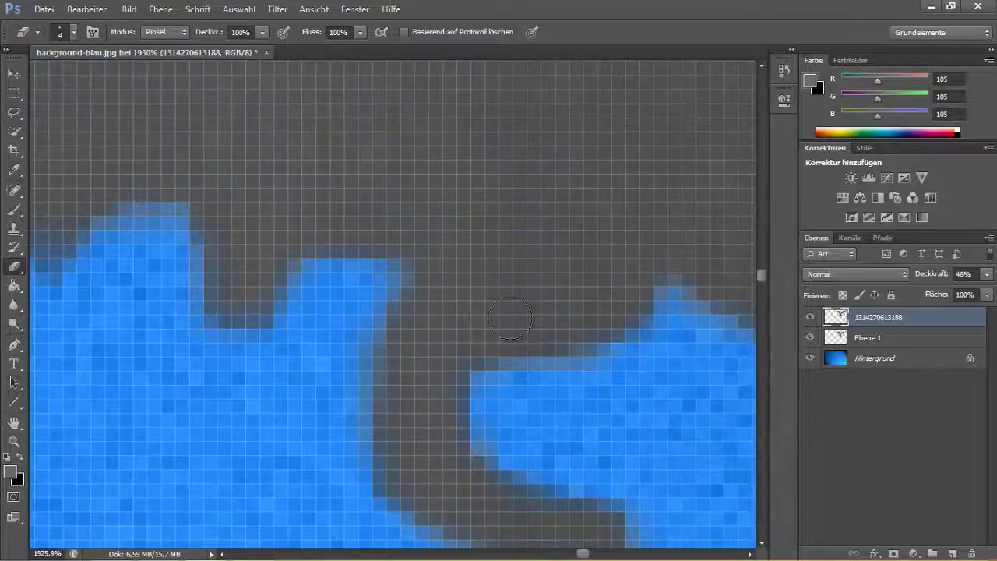
{"action": "scroll", "coordinate": [510, 317], "scroll_direction": "right", "scroll_amount": 2}
{"action": "scroll", "coordinate": [510, 318], "scroll_direction": "right", "scroll_amount": 2}
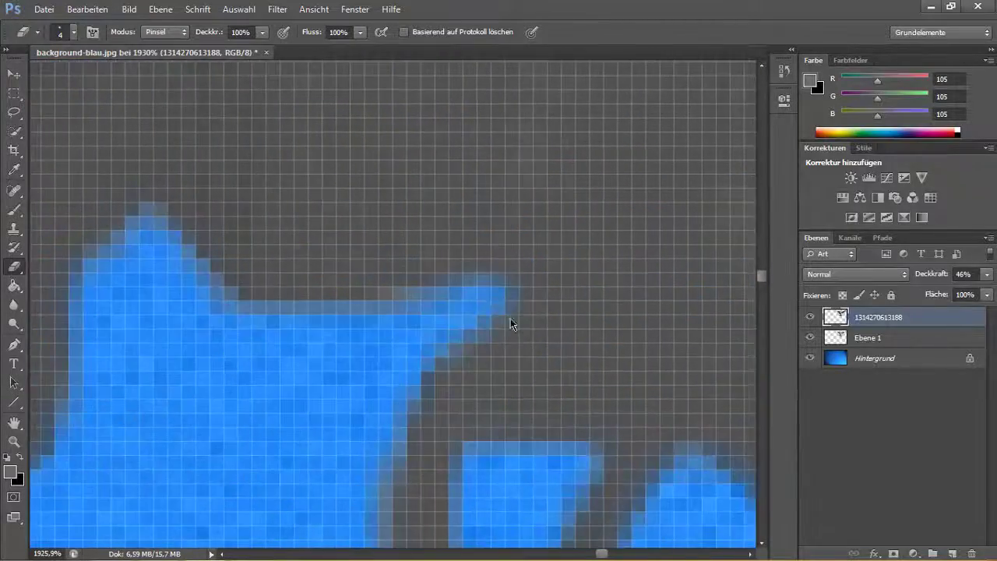
{"action": "scroll", "coordinate": [510, 323], "scroll_direction": "right", "scroll_amount": 1}
{"action": "scroll", "coordinate": [511, 319], "scroll_direction": "right", "scroll_amount": 1}
{"action": "scroll", "coordinate": [510, 318], "scroll_direction": "right", "scroll_amount": 1}
{"action": "scroll", "coordinate": [510, 318], "scroll_direction": "right", "scroll_amount": 1}
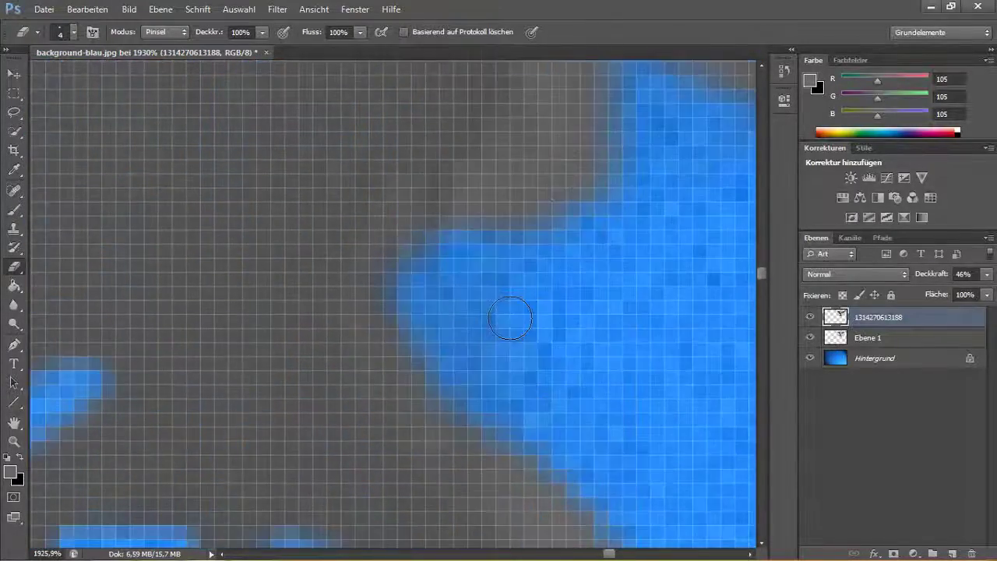
{"action": "scroll", "coordinate": [510, 318], "scroll_direction": "right", "scroll_amount": 1}
{"action": "scroll", "coordinate": [511, 317], "scroll_direction": "right", "scroll_amount": 1}
{"action": "scroll", "coordinate": [510, 318], "scroll_direction": "right", "scroll_amount": 1}
{"action": "scroll", "coordinate": [510, 318], "scroll_direction": "right", "scroll_amount": 1}
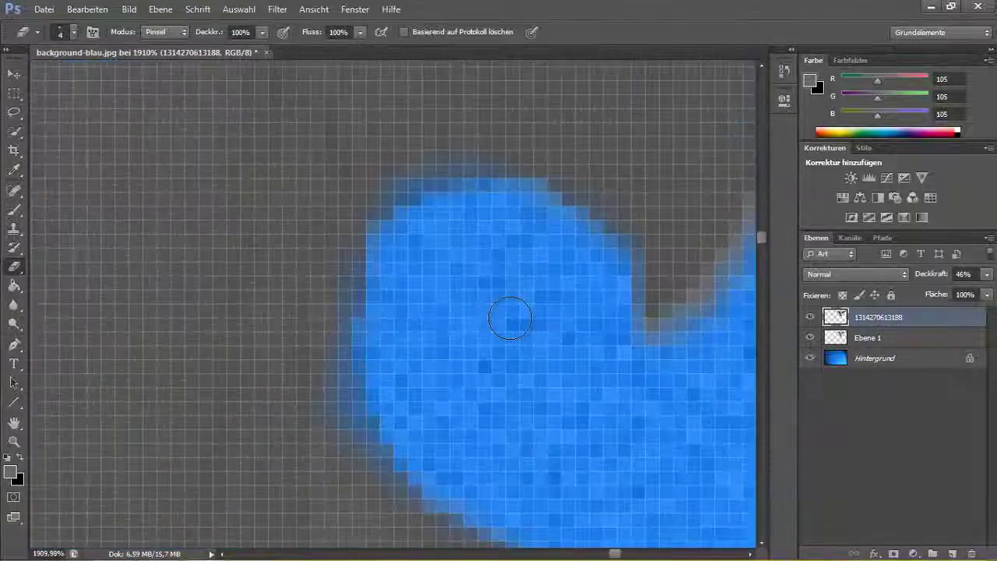
{"action": "scroll", "coordinate": [510, 318], "scroll_direction": "up", "scroll_amount": 1}
{"action": "scroll", "coordinate": [511, 318], "scroll_direction": "up", "scroll_amount": 1}
{"action": "scroll", "coordinate": [510, 318], "scroll_direction": "up", "scroll_amount": 1}
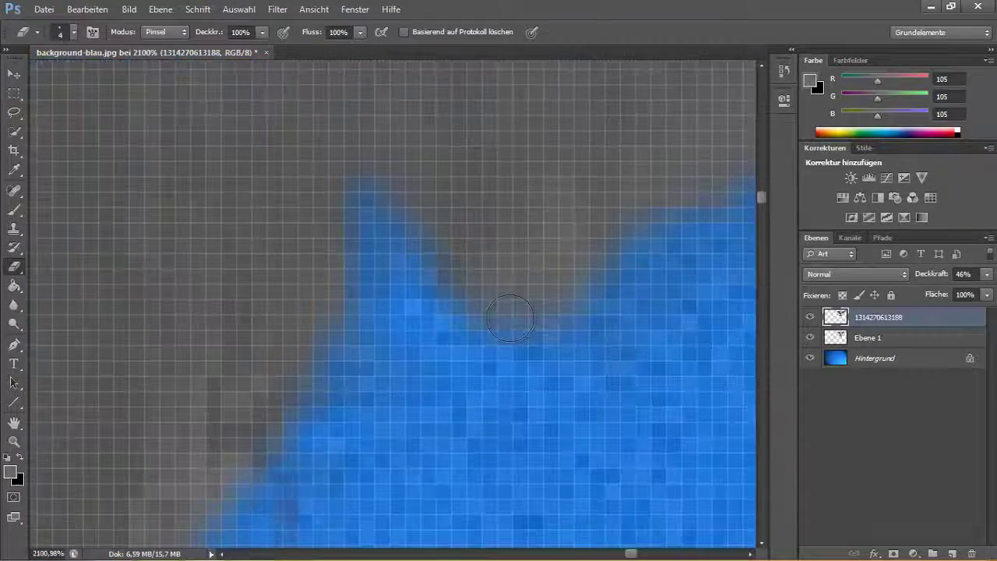
{"action": "scroll", "coordinate": [511, 319], "scroll_direction": "right", "scroll_amount": 1}
{"action": "scroll", "coordinate": [510, 321], "scroll_direction": "right", "scroll_amount": 1}
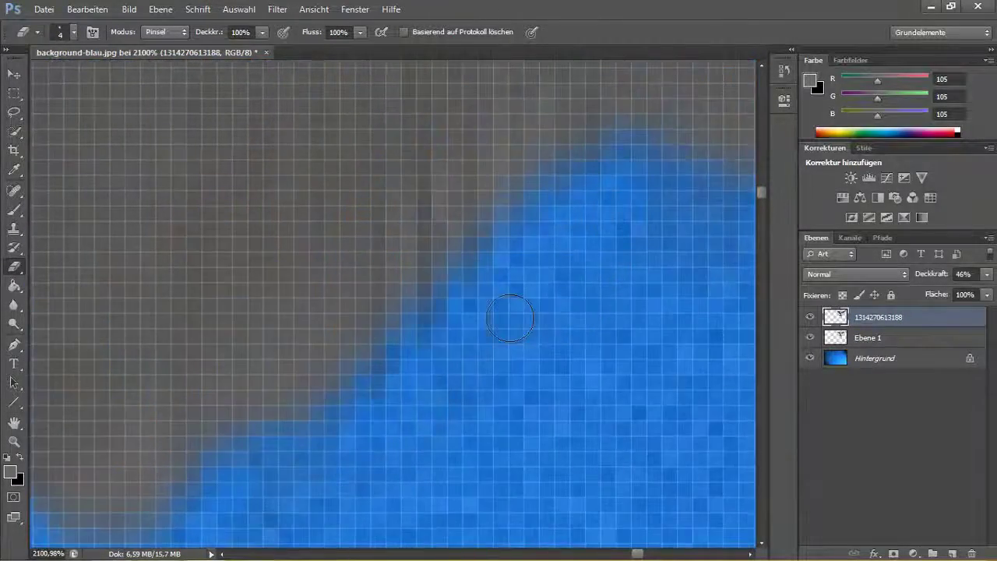
{"action": "scroll", "coordinate": [510, 318], "scroll_direction": "right", "scroll_amount": 1}
{"action": "scroll", "coordinate": [510, 318], "scroll_direction": "right", "scroll_amount": 1}
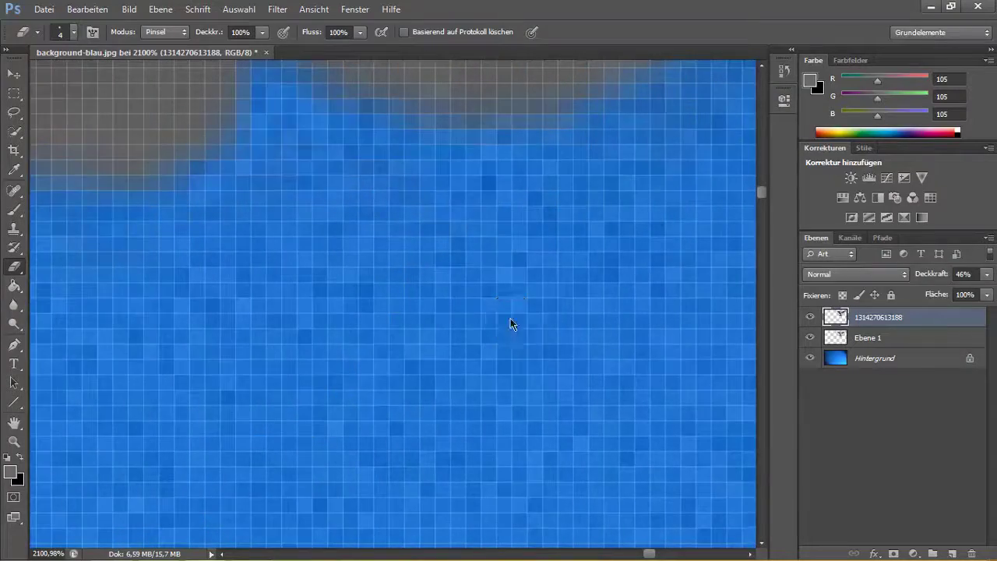
{"action": "scroll", "coordinate": [510, 324], "scroll_direction": "down", "scroll_amount": 2}
{"action": "scroll", "coordinate": [510, 321], "scroll_direction": "down", "scroll_amount": 1}
{"action": "scroll", "coordinate": [510, 319], "scroll_direction": "down", "scroll_amount": 1}
{"action": "scroll", "coordinate": [510, 318], "scroll_direction": "down", "scroll_amount": 1}
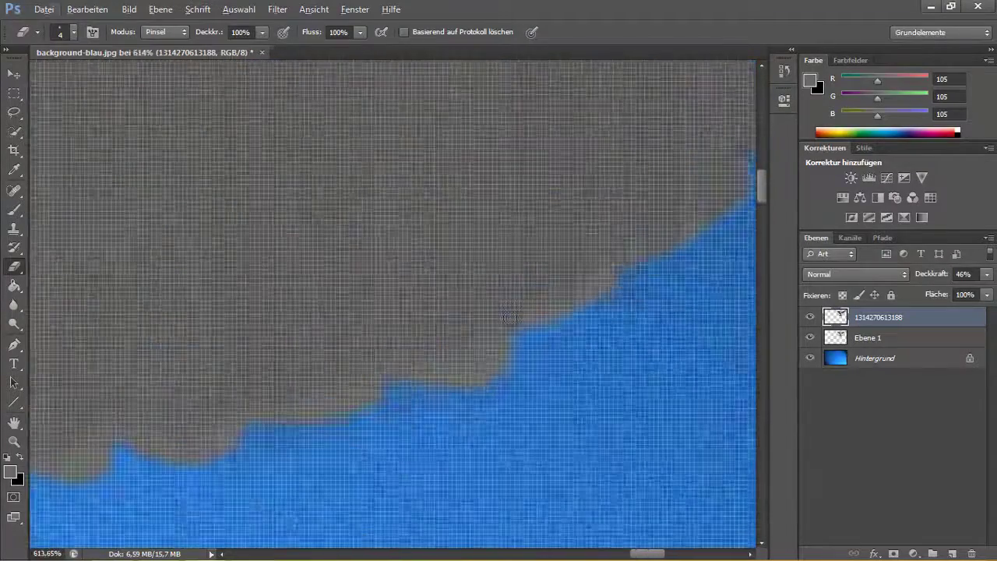
{"action": "scroll", "coordinate": [511, 318], "scroll_direction": "right", "scroll_amount": 2}
{"action": "scroll", "coordinate": [511, 324], "scroll_direction": "up", "scroll_amount": 2}
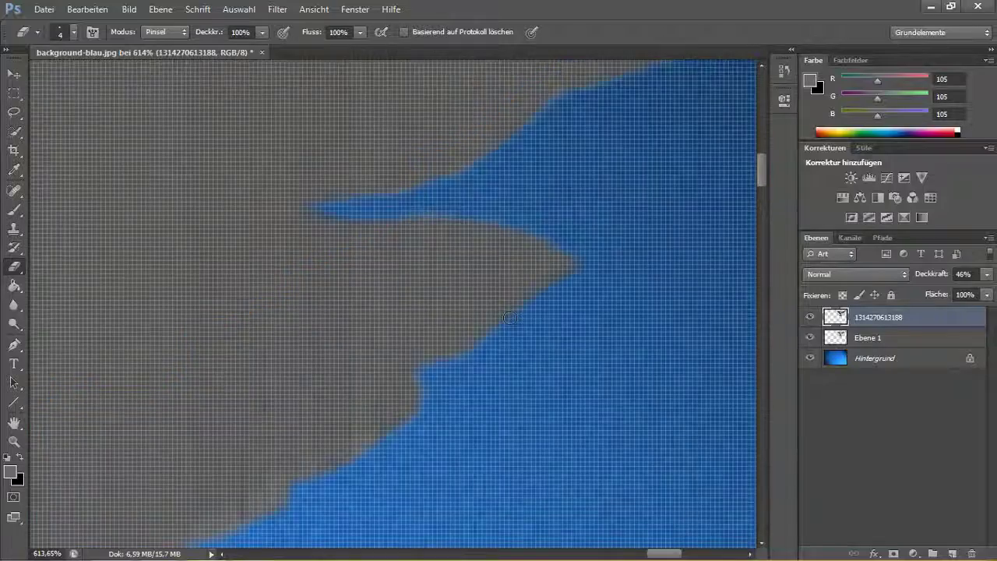
{"action": "scroll", "coordinate": [510, 319], "scroll_direction": "up", "scroll_amount": 1}
{"action": "scroll", "coordinate": [511, 318], "scroll_direction": "left", "scroll_amount": 2}
{"action": "scroll", "coordinate": [510, 318], "scroll_direction": "down", "scroll_amount": 2}
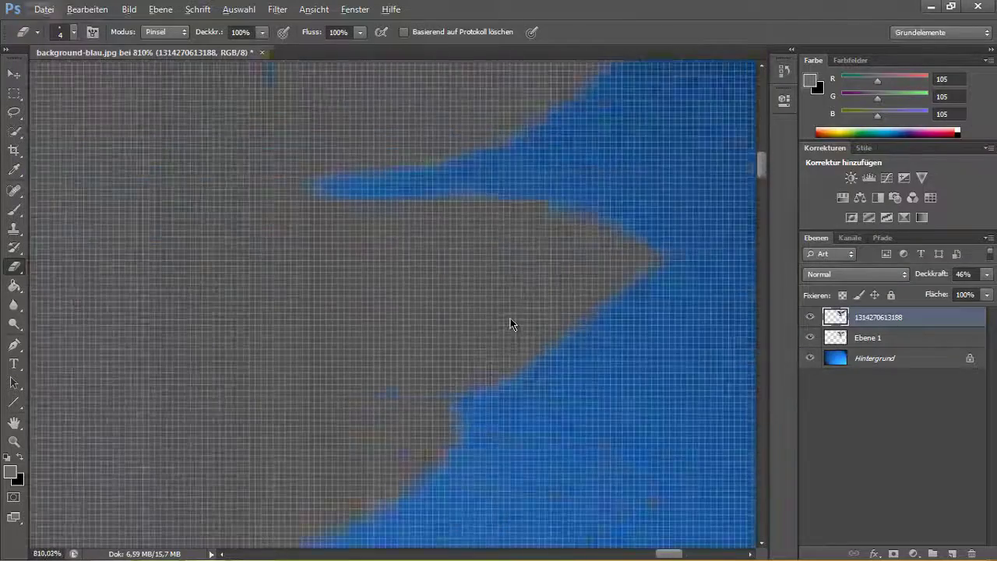
{"action": "scroll", "coordinate": [511, 318], "scroll_direction": "up", "scroll_amount": 2}
{"action": "scroll", "coordinate": [510, 318], "scroll_direction": "up", "scroll_amount": 2}
{"action": "scroll", "coordinate": [510, 318], "scroll_direction": "down", "scroll_amount": 3}
{"action": "scroll", "coordinate": [510, 318], "scroll_direction": "down", "scroll_amount": 3}
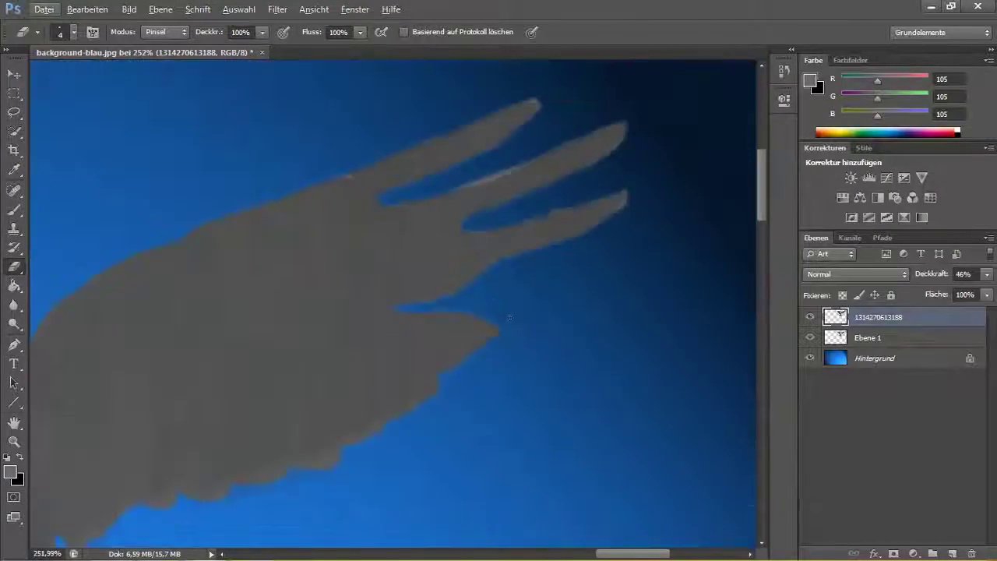
{"action": "scroll", "coordinate": [510, 318], "scroll_direction": "up", "scroll_amount": 2}
{"action": "scroll", "coordinate": [510, 318], "scroll_direction": "down", "scroll_amount": 2}
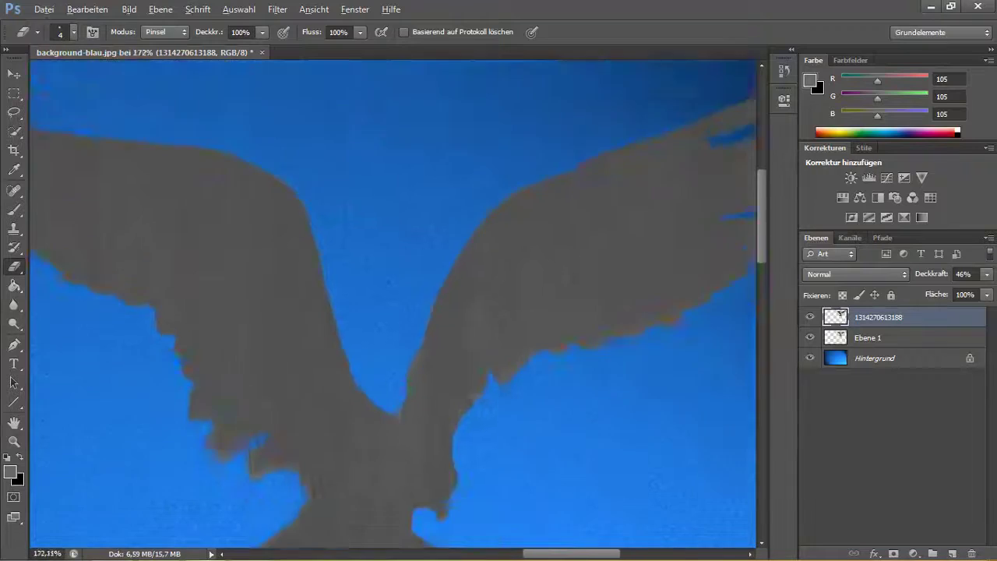
{"action": "scroll", "coordinate": [510, 318], "scroll_direction": "down", "scroll_amount": 2}
{"action": "scroll", "coordinate": [510, 318], "scroll_direction": "up", "scroll_amount": 4}
{"action": "scroll", "coordinate": [510, 318], "scroll_direction": "up", "scroll_amount": 3}
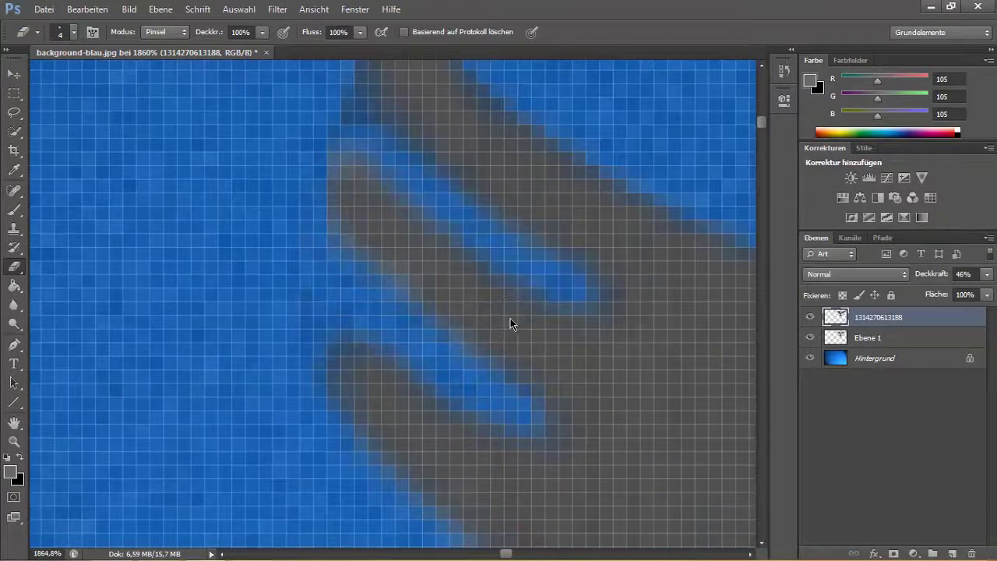
{"action": "scroll", "coordinate": [510, 324], "scroll_direction": "down", "scroll_amount": 3}
{"action": "scroll", "coordinate": [510, 323], "scroll_direction": "down", "scroll_amount": 3}
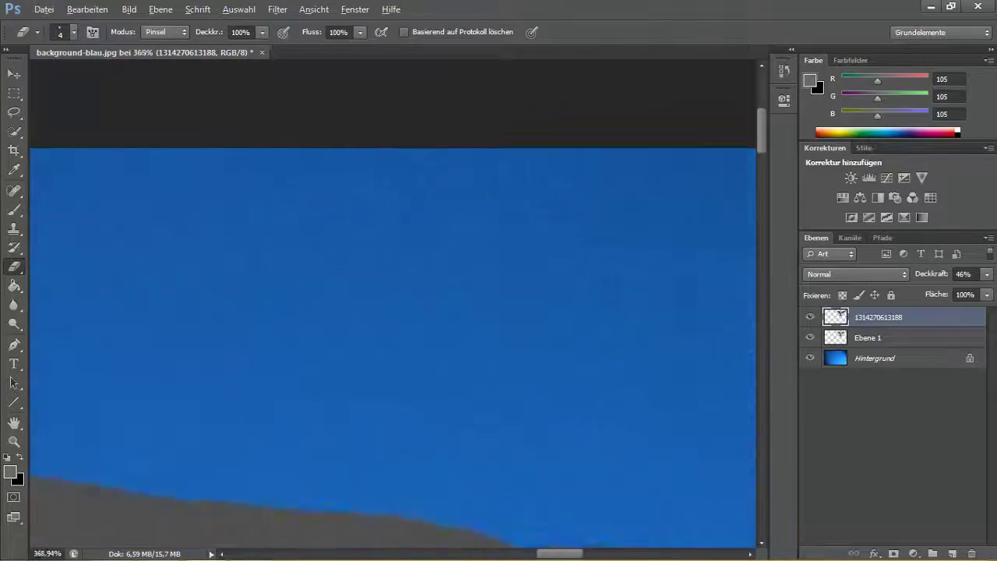
{"action": "scroll", "coordinate": [511, 318], "scroll_direction": "down", "scroll_amount": 4}
{"action": "left_click_drag", "start_coordinate": [987, 275], "coordinate": [961, 290]}
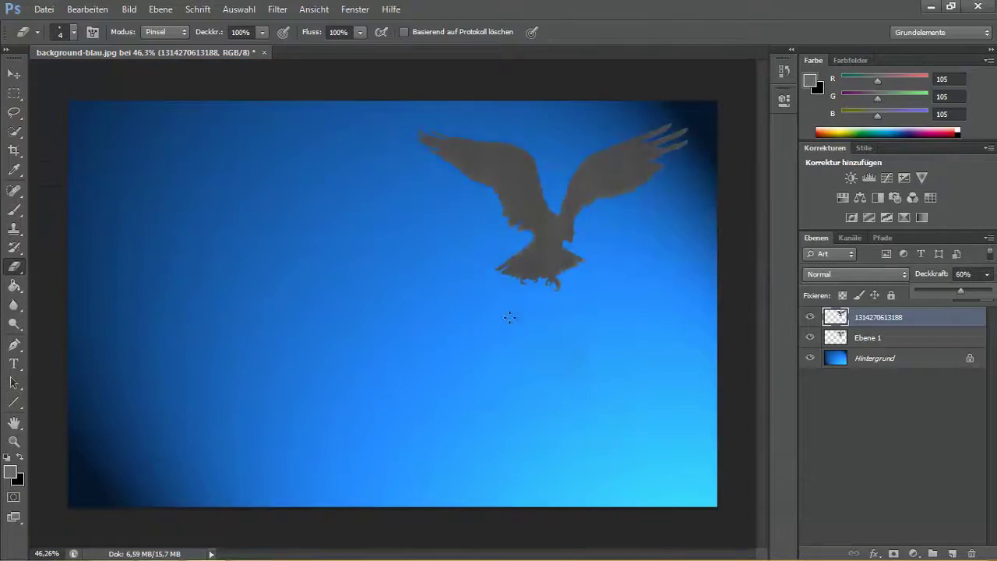
{"action": "scroll", "coordinate": [509, 317], "scroll_direction": "up", "scroll_amount": 3}
Paint a white dot on a new layer with a 10-pixel brush, then place the BlueExplosion flare
{"action": "scroll", "coordinate": [510, 317], "scroll_direction": "up", "scroll_amount": 3}
{"action": "key", "text": "ctrl+shift+alt+n"}
{"action": "key", "text": "b"}
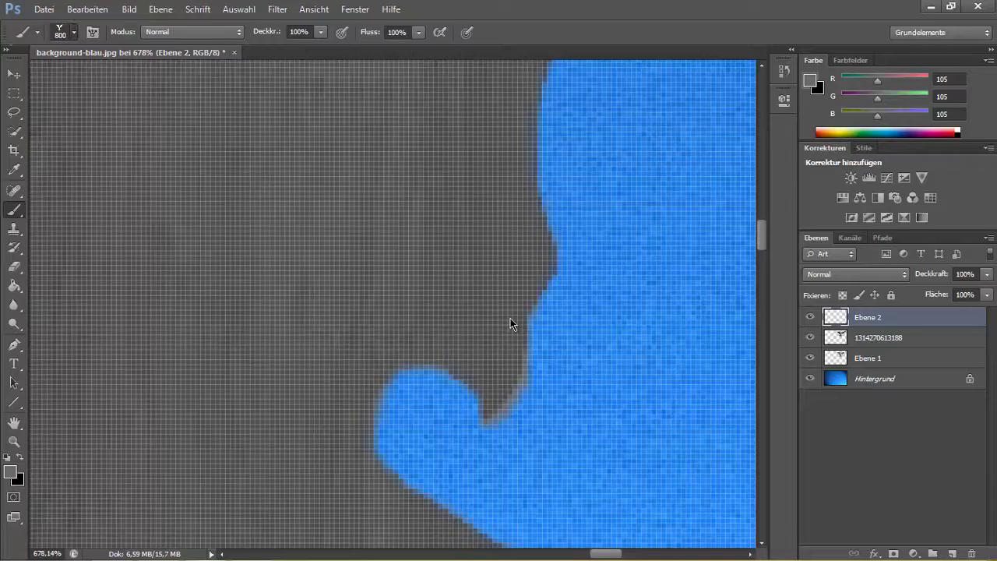
{"action": "right_click", "coordinate": [510, 318]}
{"action": "type", "text": "10"}
{"action": "key", "text": "Return"}
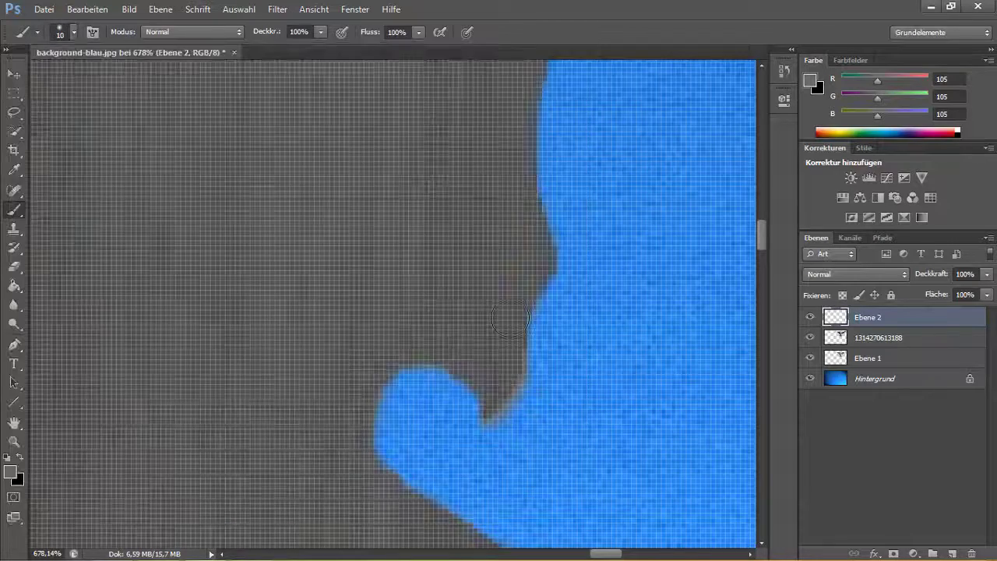
{"action": "left_click", "coordinate": [9, 471]}
{"action": "key", "text": "Return"}
{"action": "left_click", "coordinate": [473, 252]}
{"action": "scroll", "coordinate": [515, 313], "scroll_direction": "down", "scroll_amount": 4}
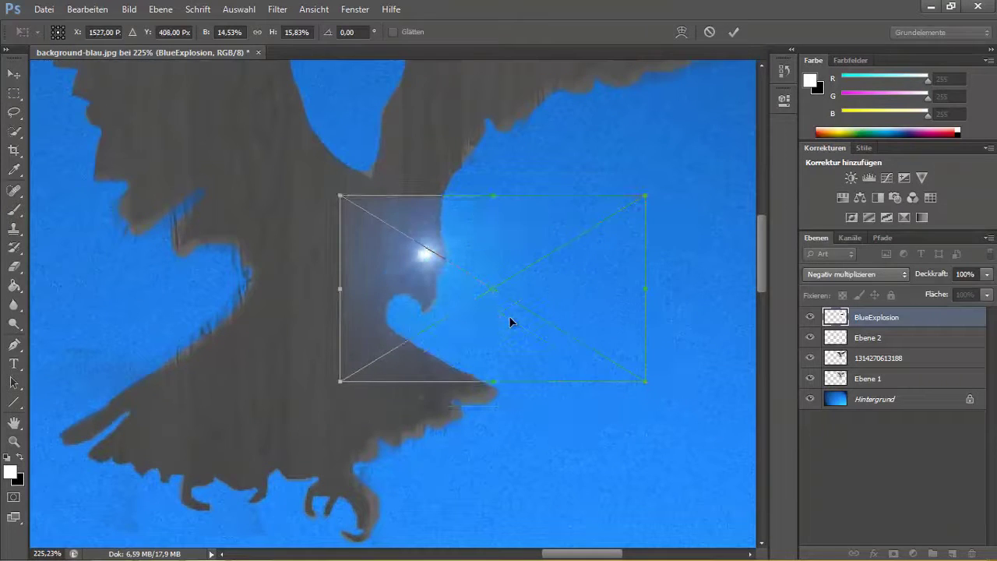
{"action": "key", "text": "Return"}
Touch up the bird edges with the Eraser at 53, 20, then 10 pixels, then start Save As
{"action": "key", "text": "e"}
{"action": "right_click", "coordinate": [511, 318]}
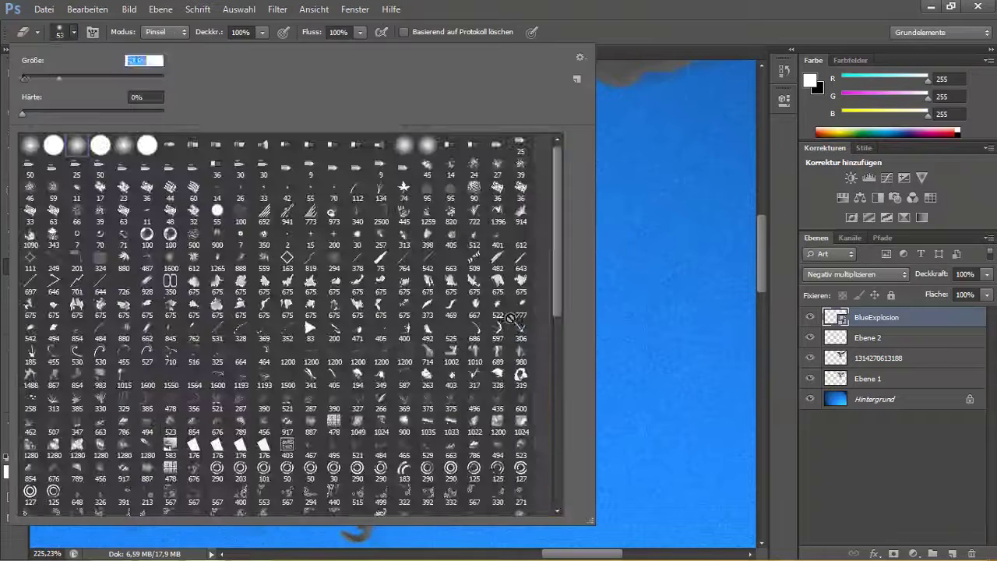
{"action": "double_click", "coordinate": [510, 318]}
{"action": "scroll", "coordinate": [510, 318], "scroll_direction": "down", "scroll_amount": 3}
{"action": "scroll", "coordinate": [510, 315], "scroll_direction": "up", "scroll_amount": 3}
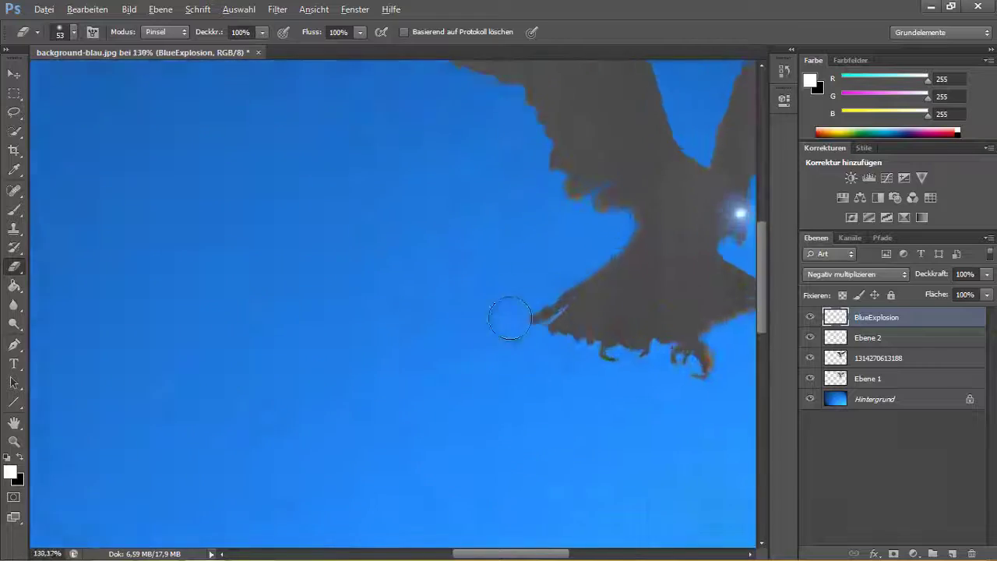
{"action": "scroll", "coordinate": [511, 322], "scroll_direction": "up", "scroll_amount": 2}
{"action": "scroll", "coordinate": [510, 318], "scroll_direction": "up", "scroll_amount": 5}
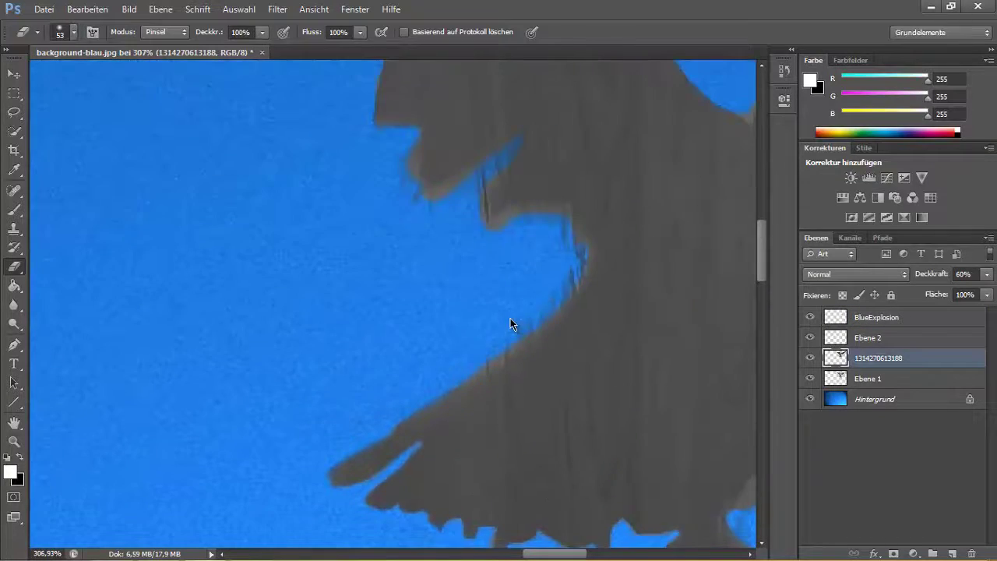
{"action": "right_click", "coordinate": [510, 318]}
{"action": "double_click", "coordinate": [510, 318]}
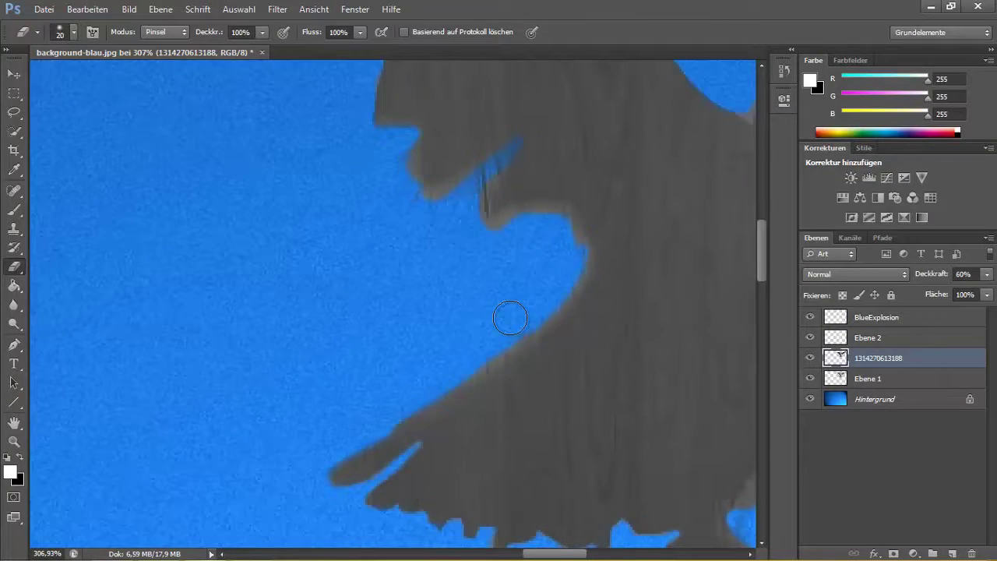
{"action": "scroll", "coordinate": [510, 318], "scroll_direction": "up", "scroll_amount": 5}
{"action": "right_click", "coordinate": [510, 317]}
{"action": "double_click", "coordinate": [511, 318]}
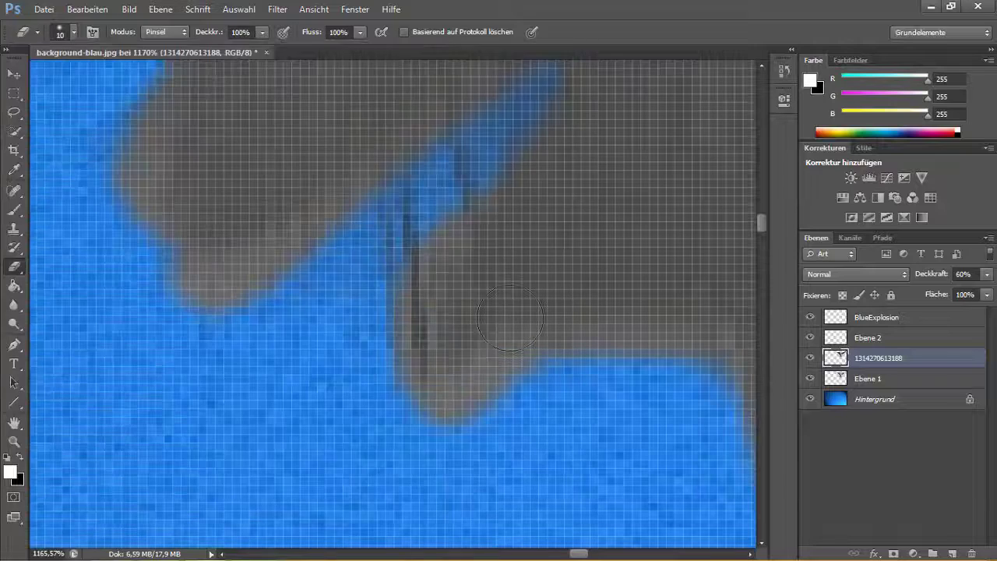
{"action": "scroll", "coordinate": [510, 318], "scroll_direction": "down", "scroll_amount": 3}
{"action": "scroll", "coordinate": [510, 318], "scroll_direction": "down", "scroll_amount": 10}
{"action": "key", "text": "ctrl+shift+s"}
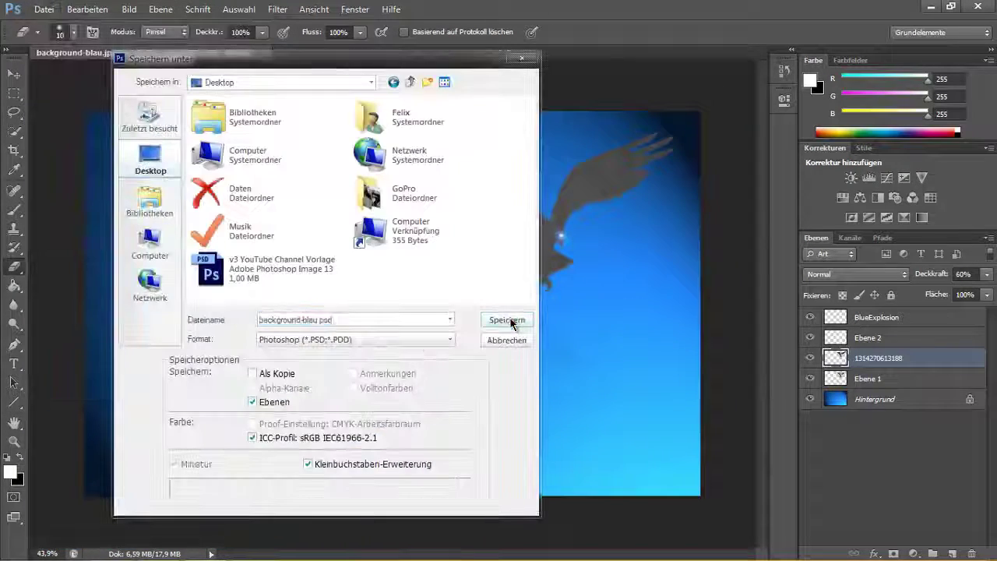
Save background-blau.psd as a PSD and confirm the save options
{"action": "left_click", "coordinate": [510, 320]}
{"action": "key", "text": "Return"}
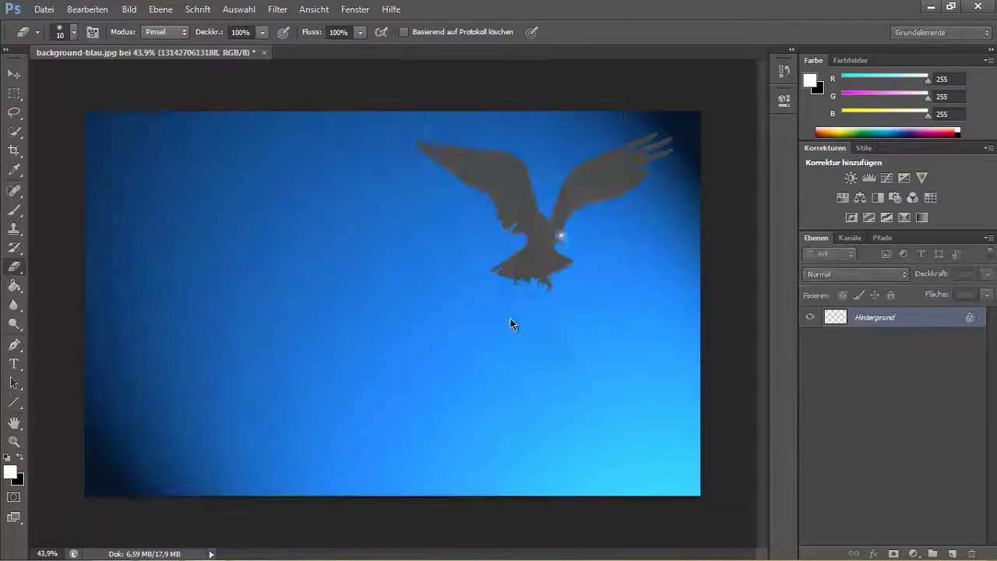